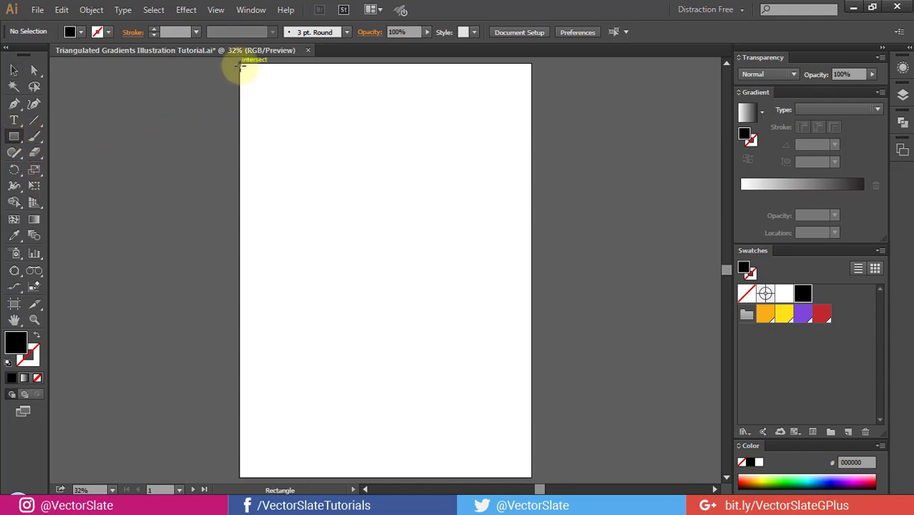
Cover the artboard with a rectangle filled with a 90° linear gradient, dark top to white bottom
{"action": "left_click_drag", "start_coordinate": [242, 66], "coordinate": [531, 476]}
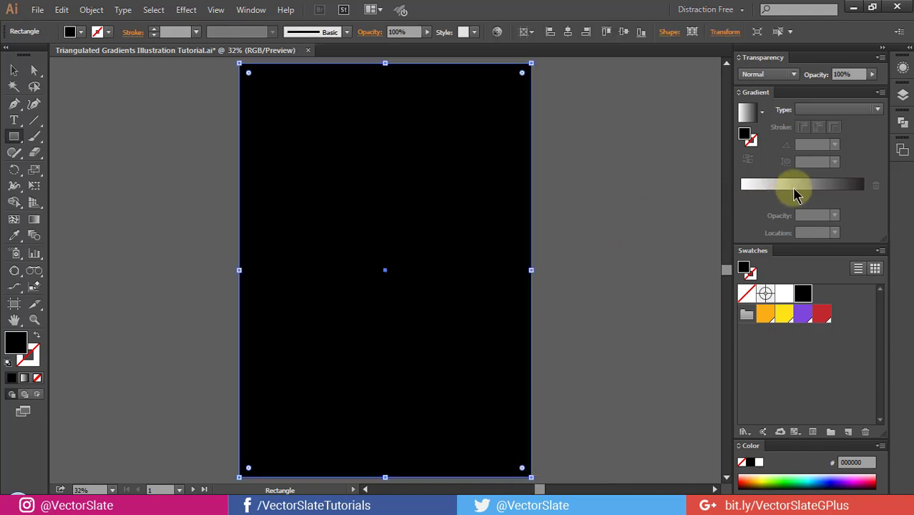
{"action": "left_click", "coordinate": [805, 194]}
{"action": "type", "text": "90"}
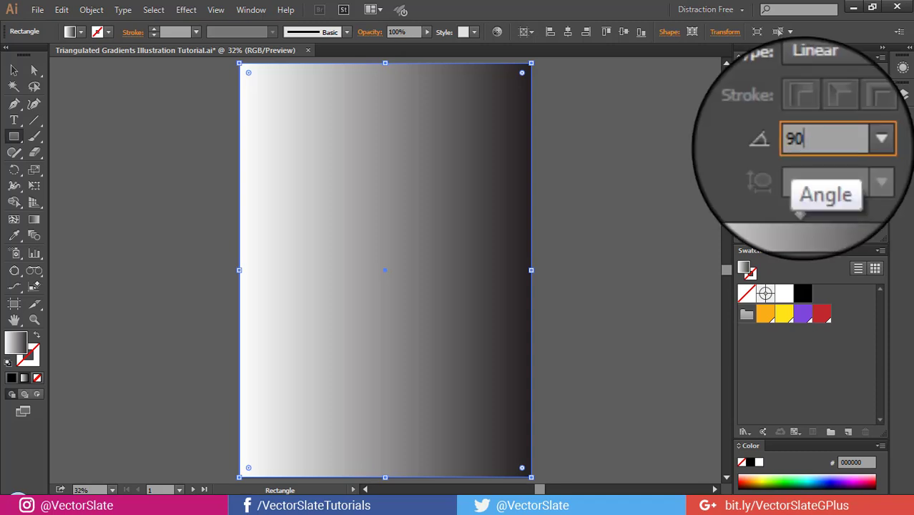
{"action": "key", "text": "Return"}
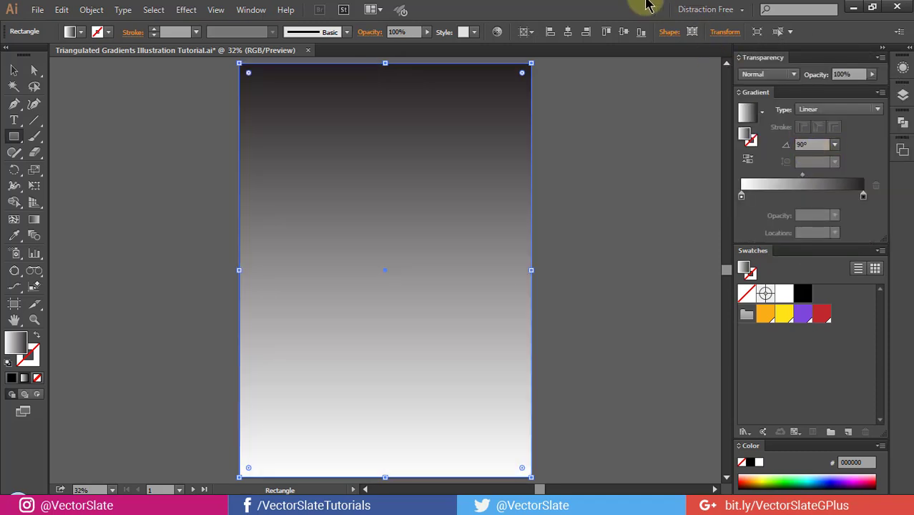
Reverse the background gradient and make its left stop purple
{"action": "key", "text": "g"}
{"action": "left_click", "coordinate": [748, 160]}
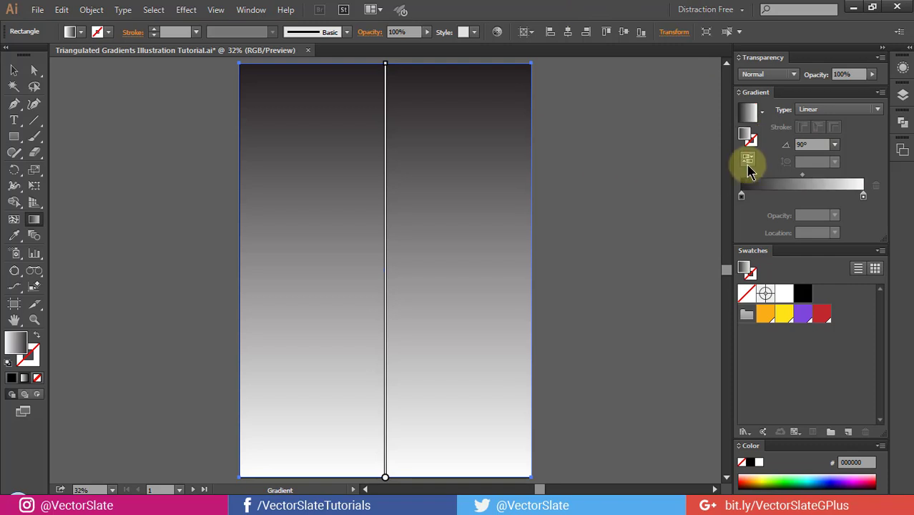
{"action": "left_click", "coordinate": [742, 198]}
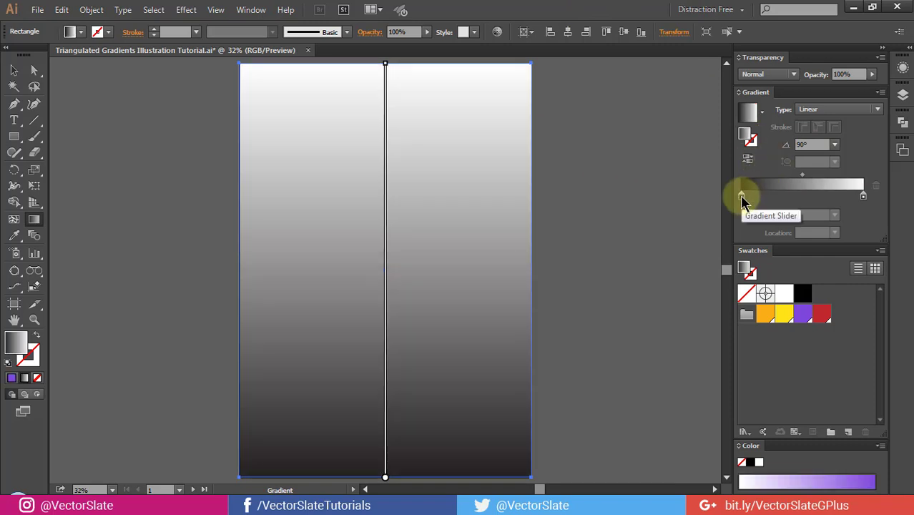
{"action": "double_click", "coordinate": [742, 198]}
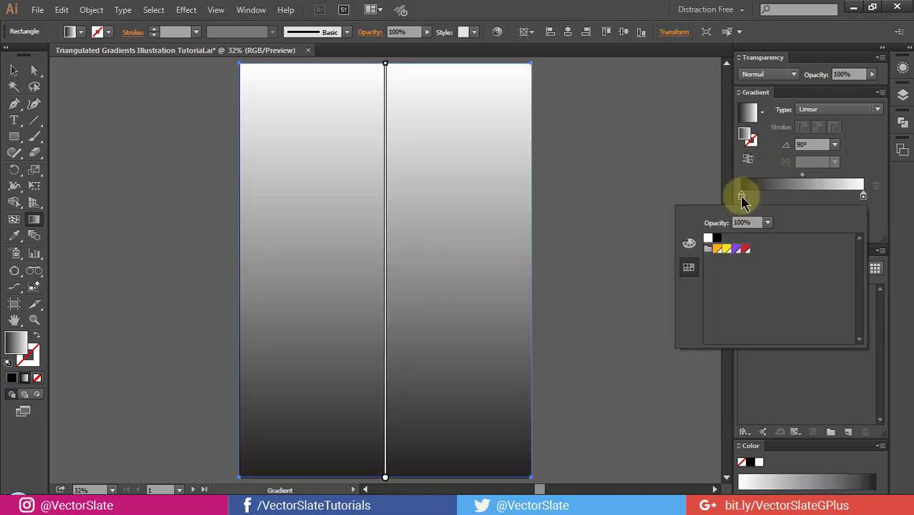
{"action": "left_click", "coordinate": [735, 249]}
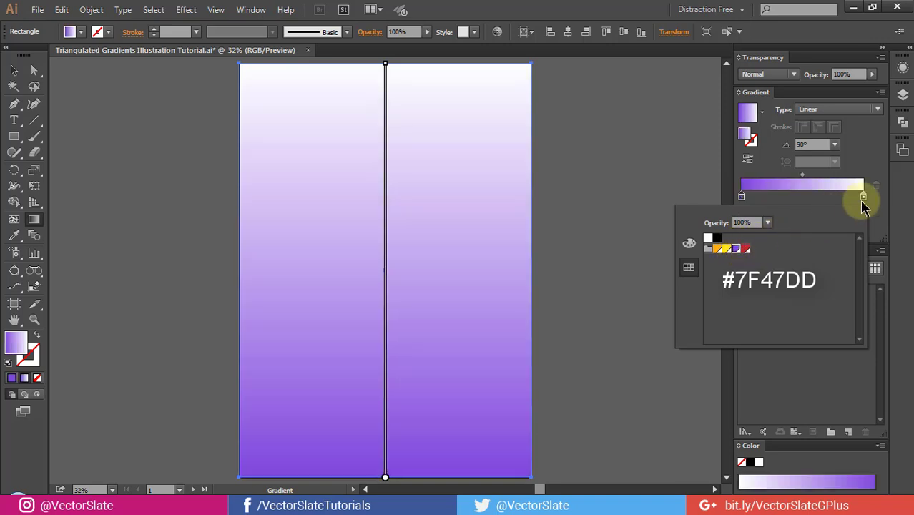
Make the right stop yellow-orange and duplicate it to the middle at 51.08%
{"action": "left_click", "coordinate": [864, 198]}
{"action": "double_click", "coordinate": [863, 198]}
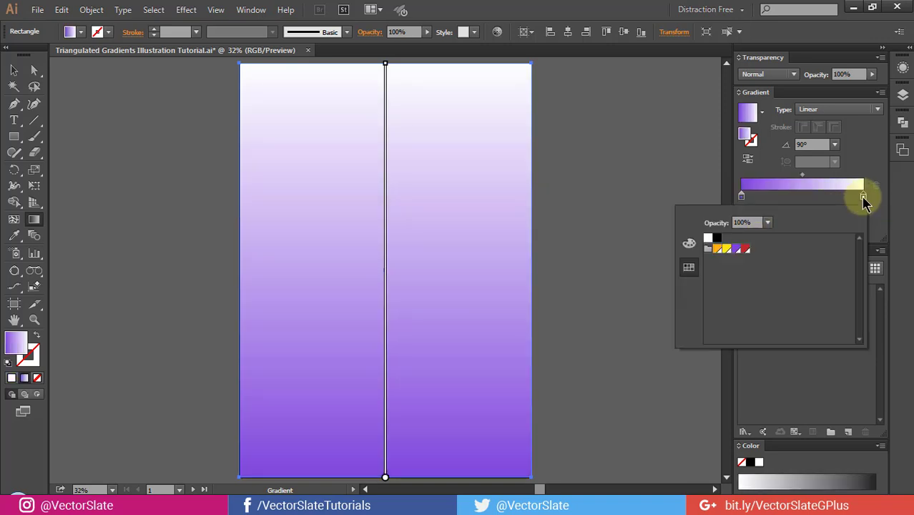
{"action": "left_click", "coordinate": [721, 251]}
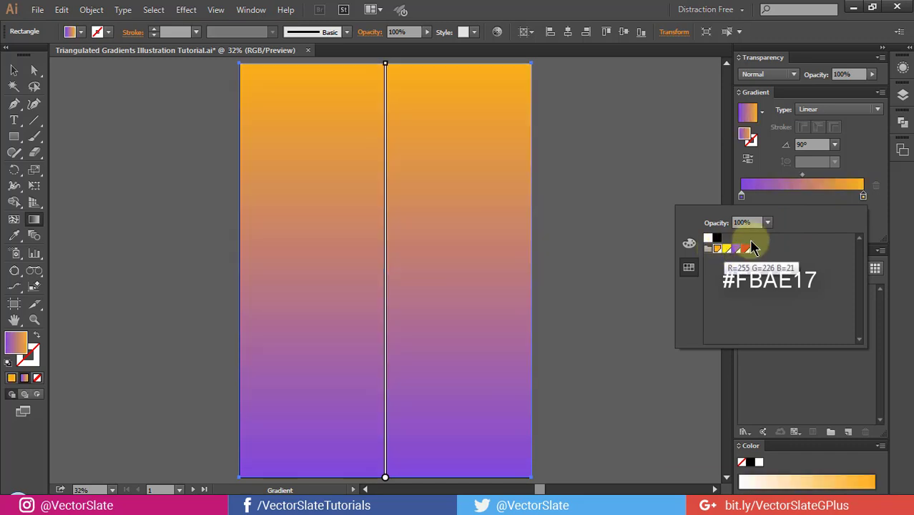
{"action": "left_click", "coordinate": [871, 205]}
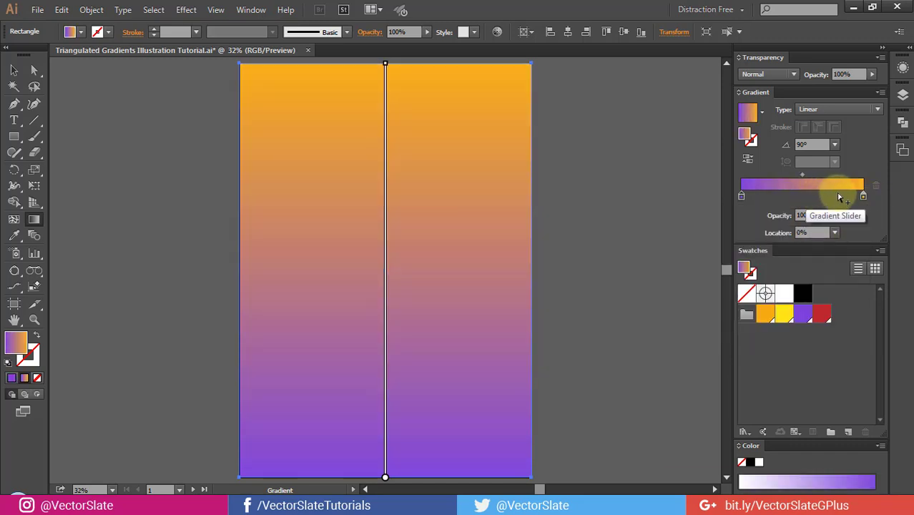
{"action": "left_click_drag", "start_coordinate": [865, 198], "coordinate": [813, 199]}
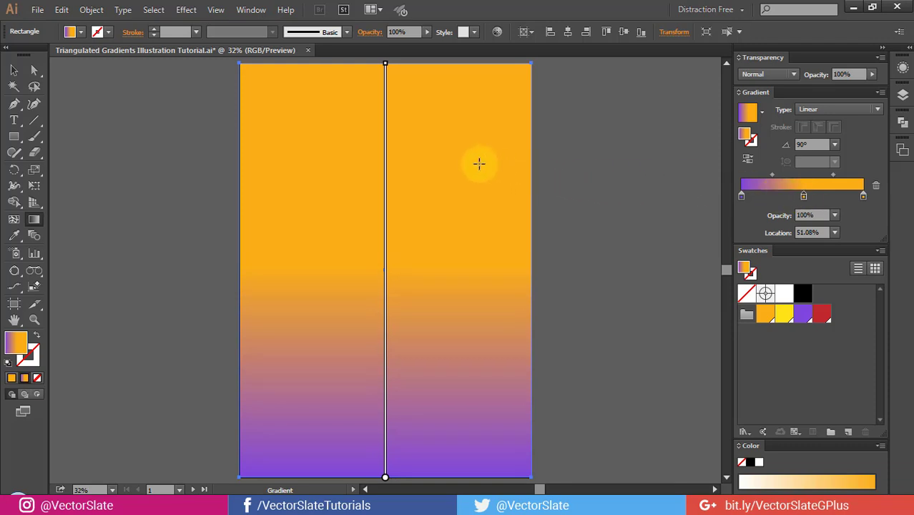
{"action": "left_click", "coordinate": [15, 137]}
Create an 818 pt circle centred horizontally and vertically on the artboard
{"action": "left_click_drag", "start_coordinate": [15, 137], "coordinate": [80, 171]}
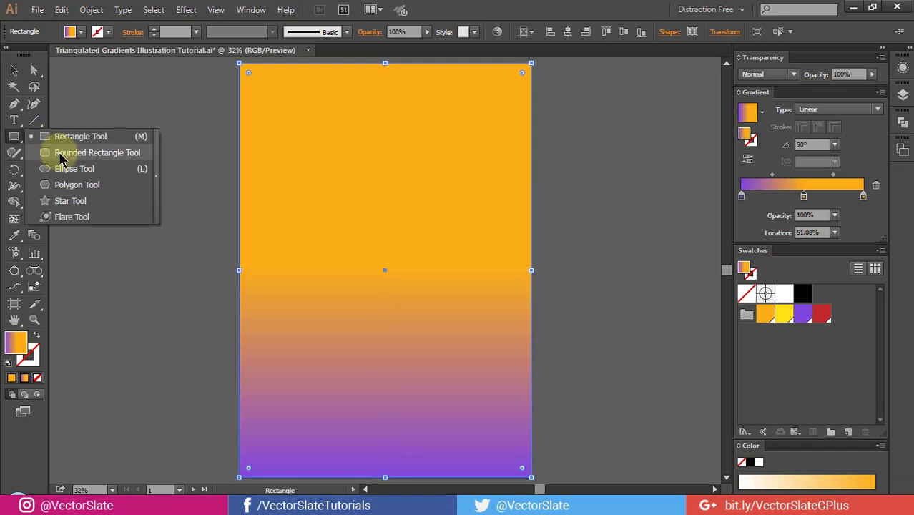
{"action": "left_click", "coordinate": [81, 170]}
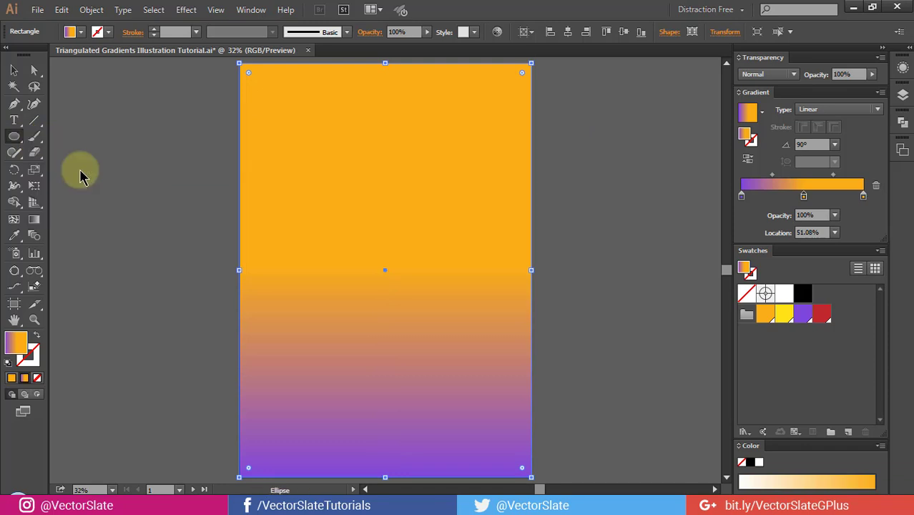
{"action": "left_click", "coordinate": [348, 209]}
{"action": "type", "text": "818"}
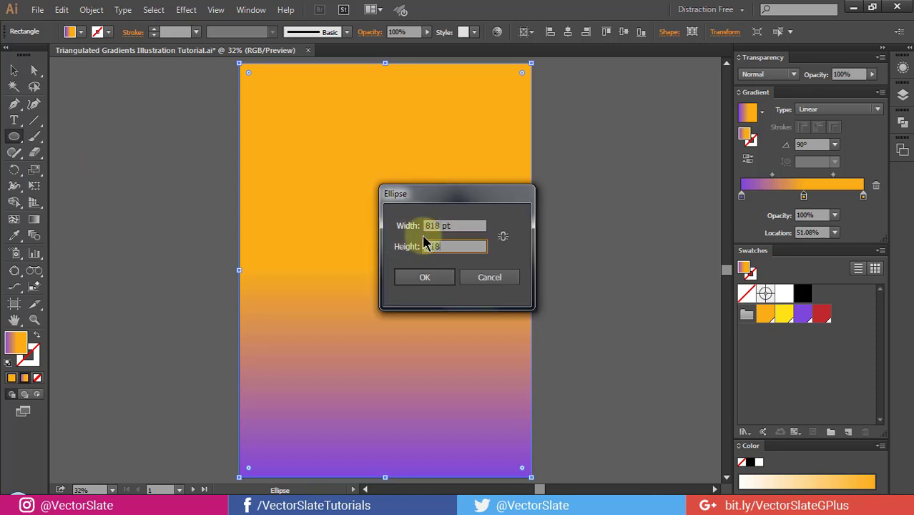
{"action": "key", "text": "Return"}
{"action": "key", "text": "v"}
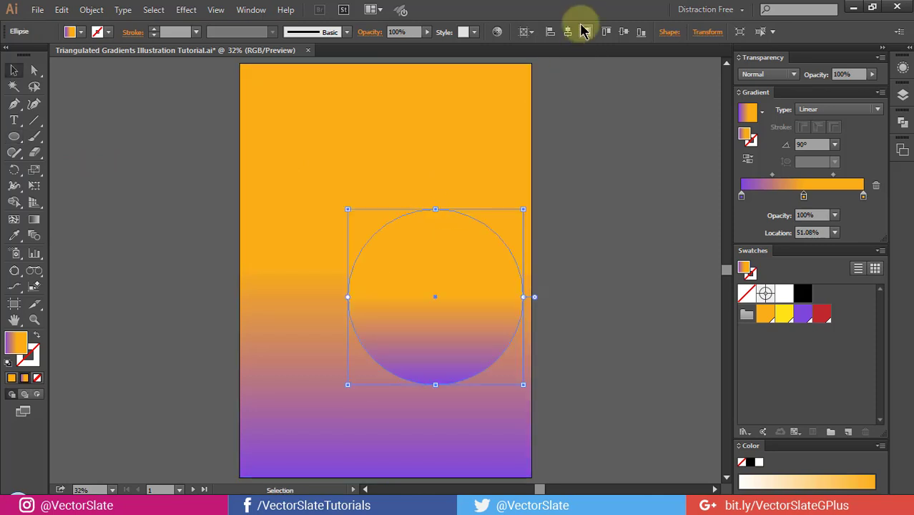
{"action": "left_click", "coordinate": [568, 32]}
{"action": "left_click", "coordinate": [624, 31]}
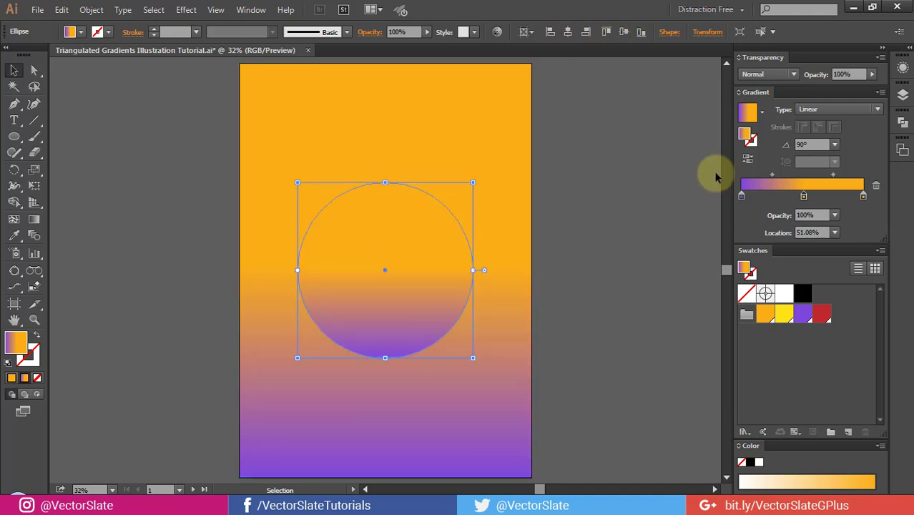
Reverse the circle's gradient, delete its middle stop, and make the right stop red #C1272D
{"action": "left_click", "coordinate": [748, 159]}
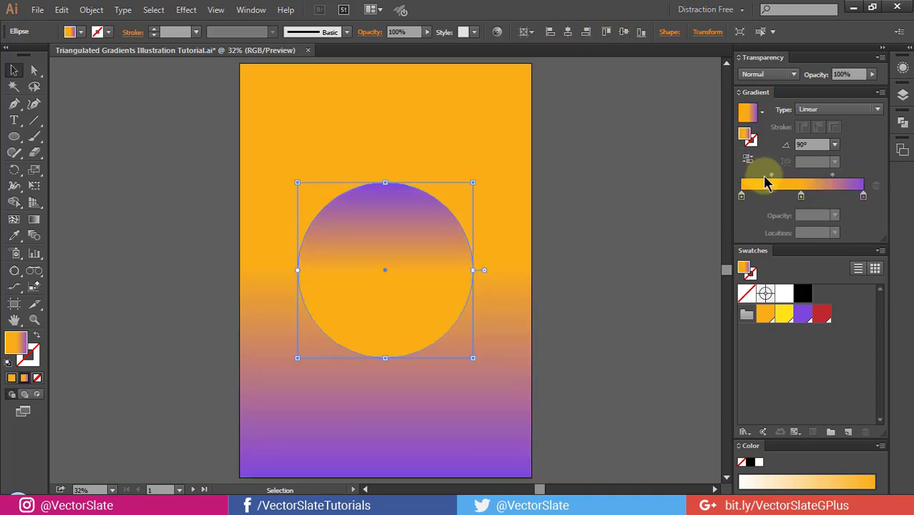
{"action": "left_click_drag", "start_coordinate": [804, 204], "coordinate": [807, 218]}
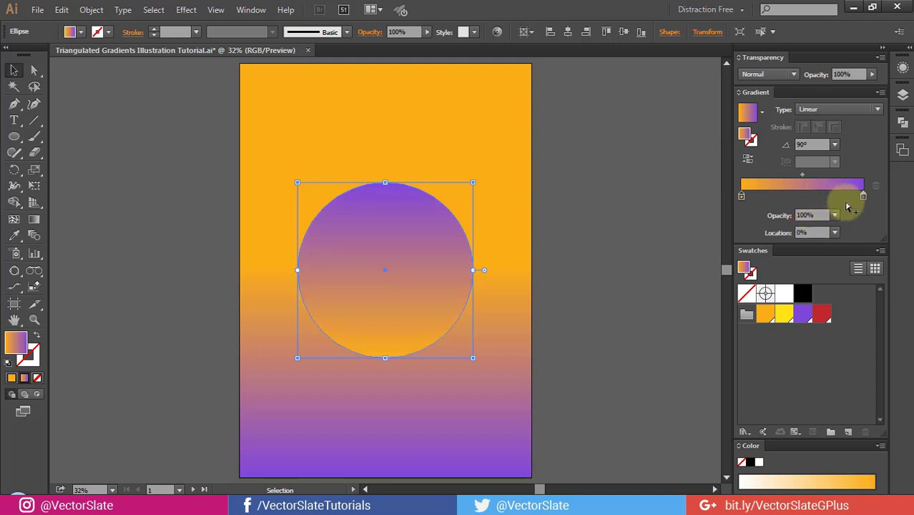
{"action": "left_click", "coordinate": [865, 199]}
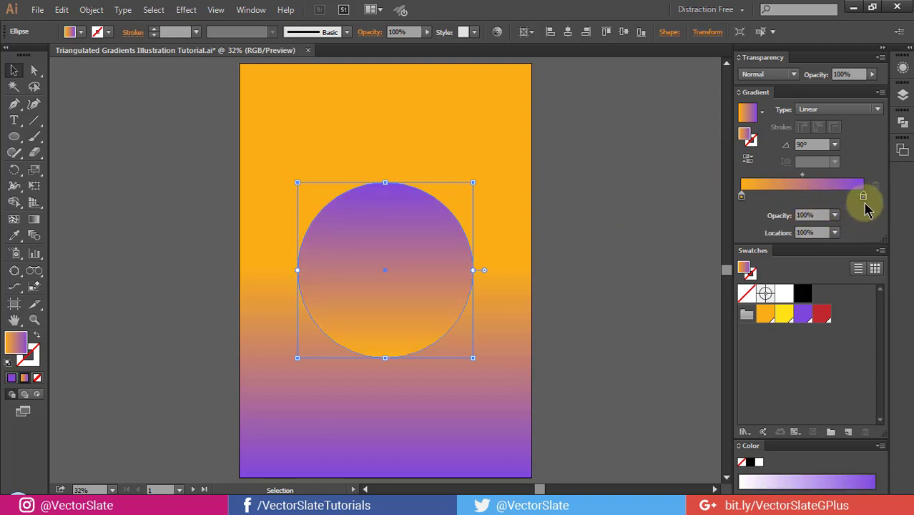
{"action": "double_click", "coordinate": [864, 199]}
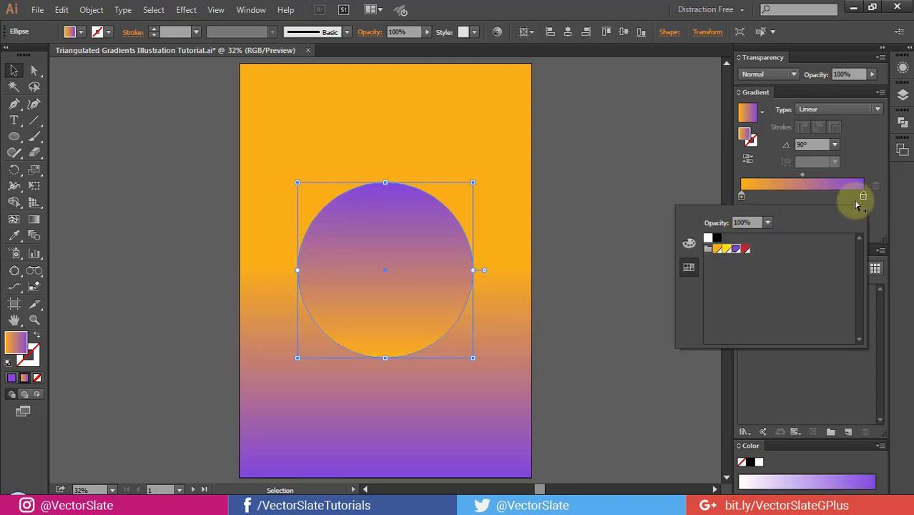
{"action": "left_click", "coordinate": [746, 251]}
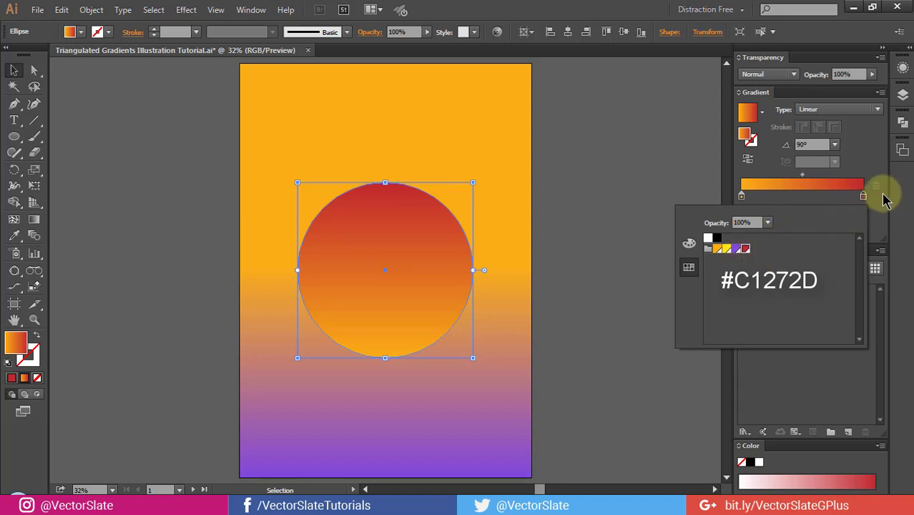
{"action": "left_click", "coordinate": [605, 212], "text": "ctrl"}
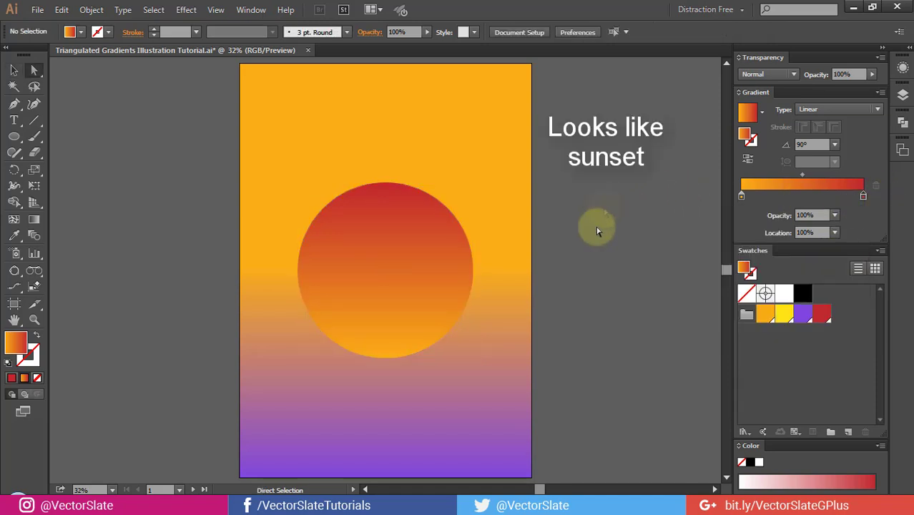
Create a 165 pt black square in the empty area left of the poster
{"action": "scroll", "coordinate": [408, 236], "scroll_direction": "left", "scroll_amount": 3}
{"action": "scroll", "coordinate": [450, 239], "scroll_direction": "left", "scroll_amount": 3}
{"action": "scroll", "coordinate": [319, 208], "scroll_direction": "up", "scroll_amount": 1}
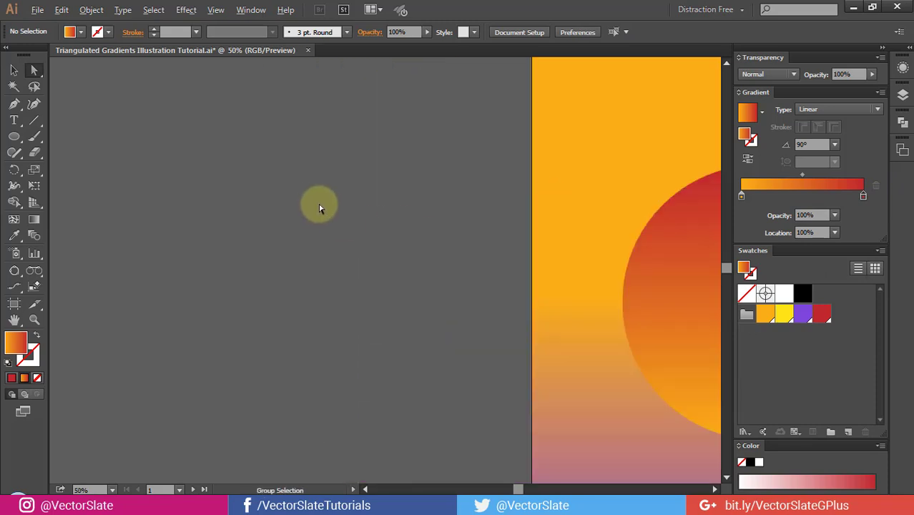
{"action": "left_click_drag", "start_coordinate": [320, 209], "coordinate": [408, 284]}
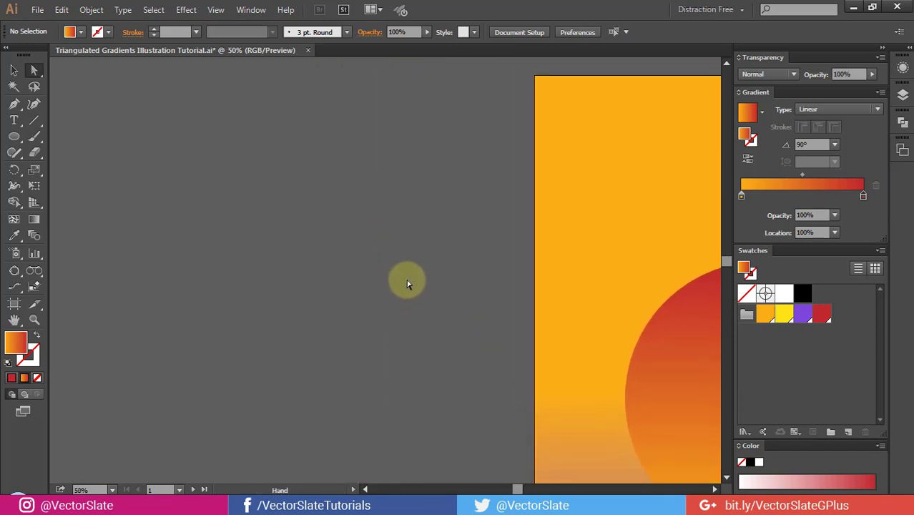
{"action": "left_click", "coordinate": [803, 294]}
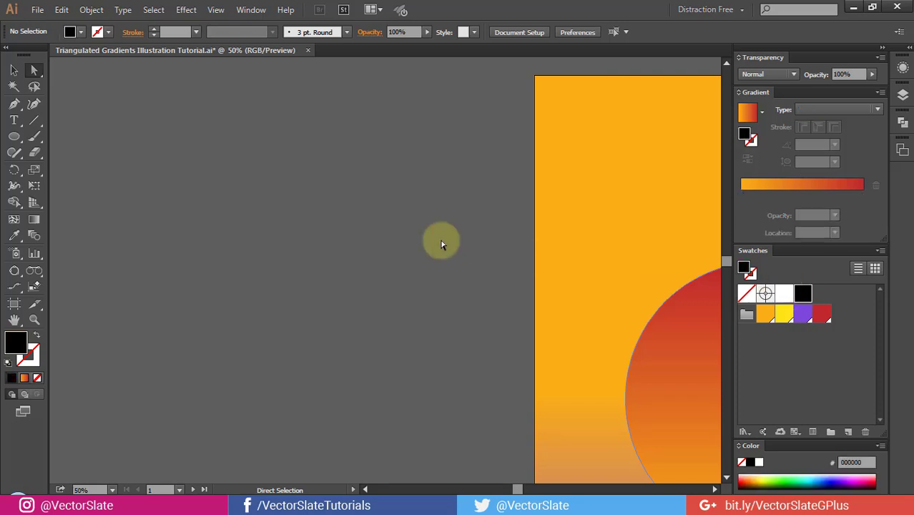
{"action": "left_click_drag", "start_coordinate": [19, 141], "coordinate": [62, 152]}
{"action": "left_click", "coordinate": [10, 141]}
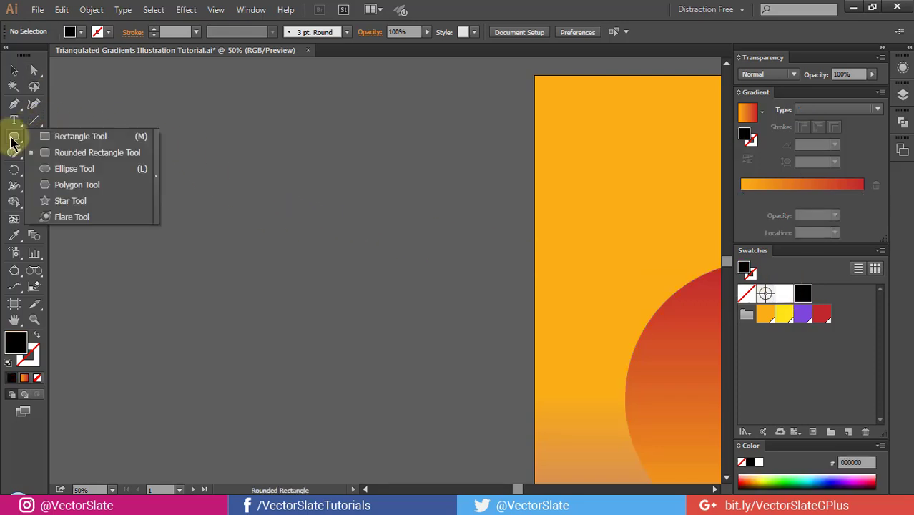
{"action": "left_click", "coordinate": [62, 136]}
{"action": "left_click", "coordinate": [245, 206]}
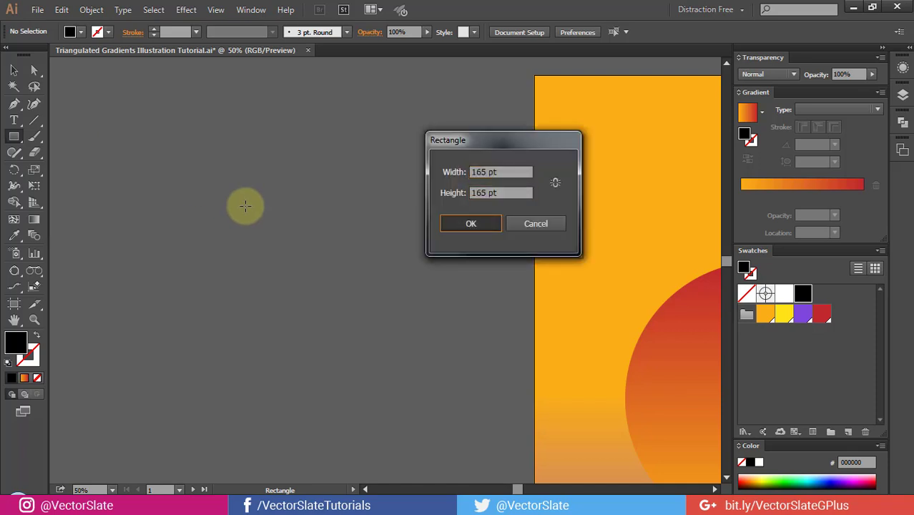
{"action": "key", "text": "Return"}
Give the square a white stroke of 2 pt
{"action": "scroll", "coordinate": [275, 233], "scroll_direction": "up", "scroll_amount": 1}
{"action": "left_click_drag", "start_coordinate": [341, 229], "coordinate": [300, 199]}
{"action": "left_click", "coordinate": [27, 355]}
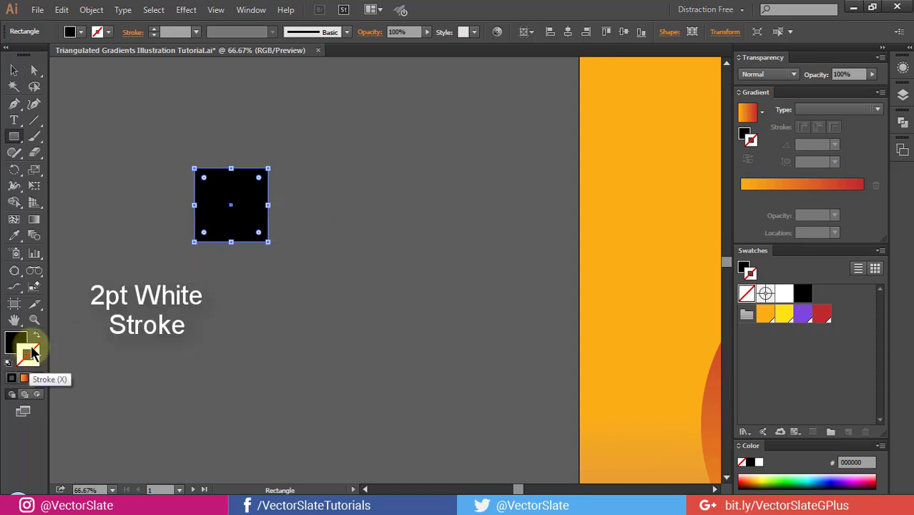
{"action": "left_click", "coordinate": [784, 293]}
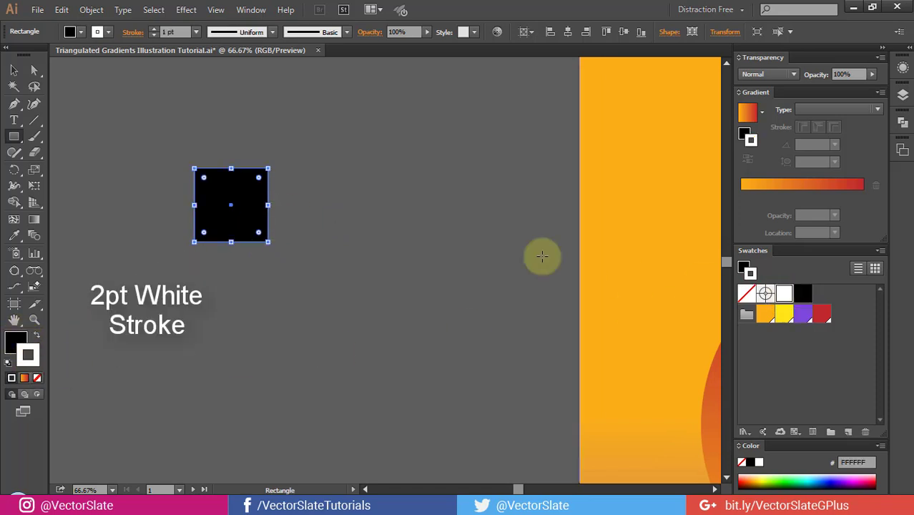
{"action": "left_click", "coordinate": [154, 28]}
Duplicate the square twice to the right to form a row of three
{"action": "key", "text": "a"}
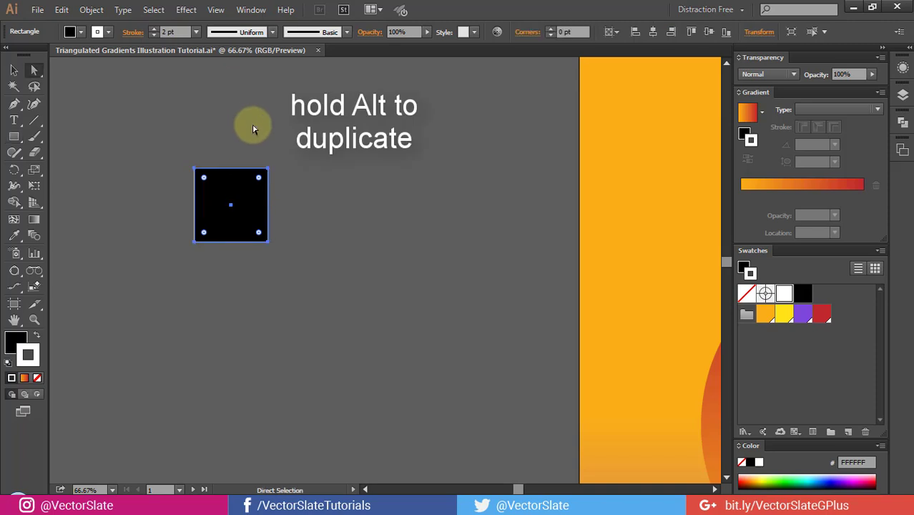
{"action": "left_click", "coordinate": [253, 129]}
{"action": "left_click_drag", "start_coordinate": [236, 205], "coordinate": [306, 210]}
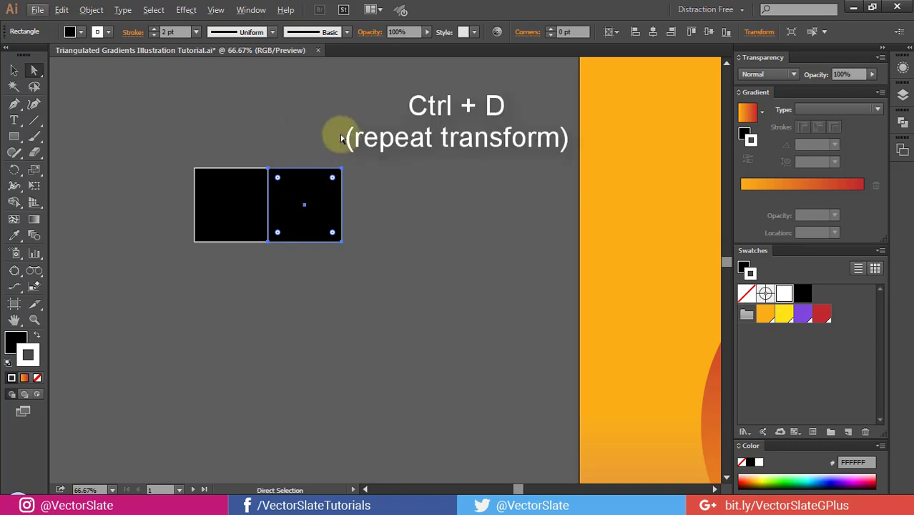
{"action": "key", "text": "ctrl+d"}
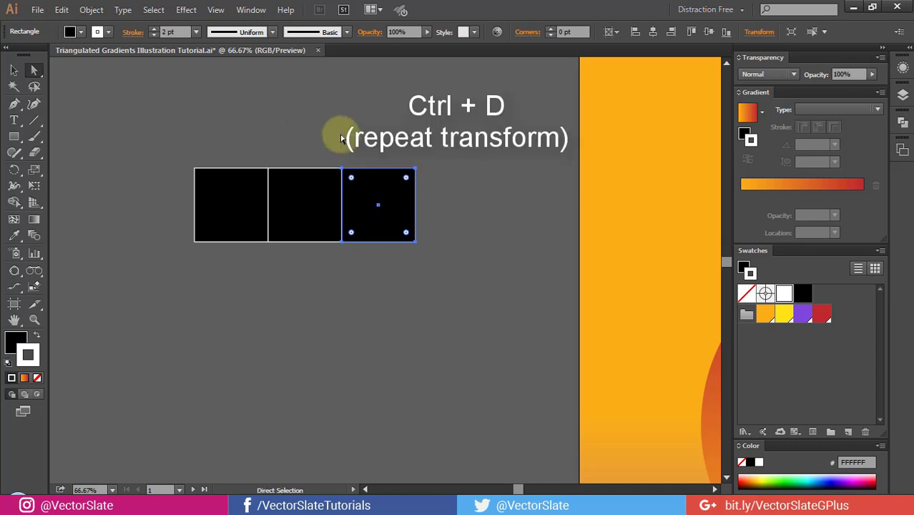
{"action": "left_click", "coordinate": [342, 138]}
Copy the row downward twice to complete the 3×3 grid of squares
{"action": "key", "text": "v"}
{"action": "left_click_drag", "start_coordinate": [168, 154], "coordinate": [446, 242]}
{"action": "left_click_drag", "start_coordinate": [382, 205], "coordinate": [386, 278]}
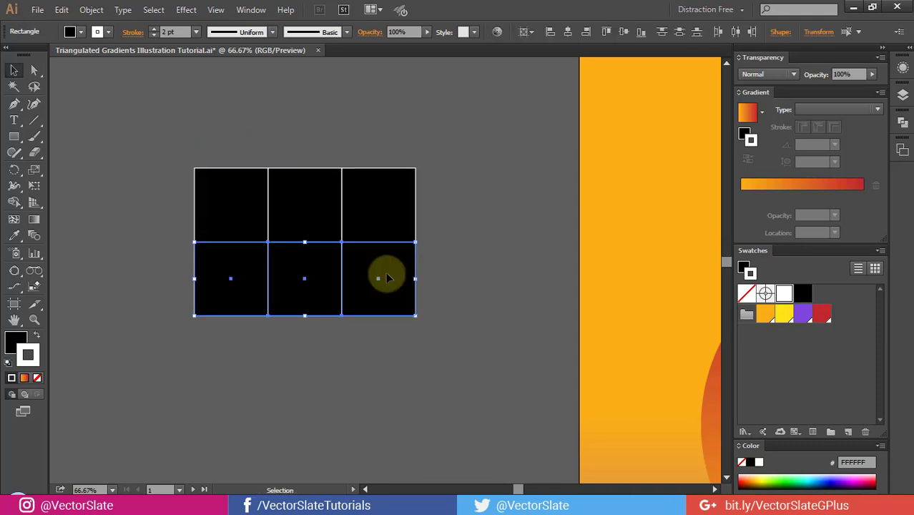
{"action": "key", "text": "ctrl+d"}
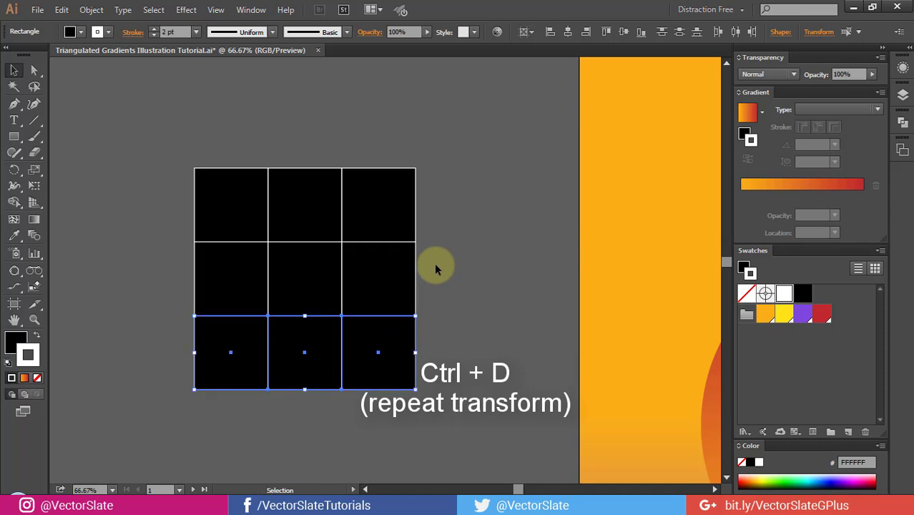
{"action": "left_click", "coordinate": [436, 267]}
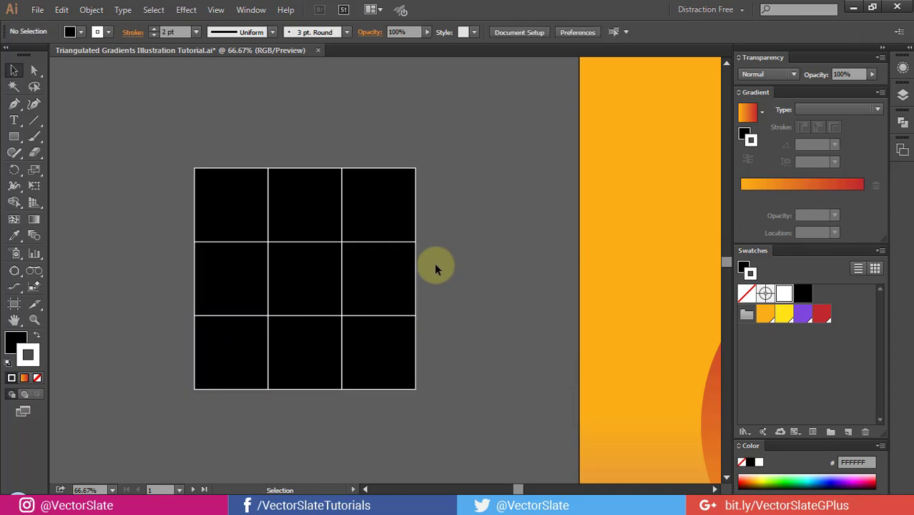
With fill None, draw a closed zigzag path through the grid's middle edge corners
{"action": "left_click", "coordinate": [16, 344]}
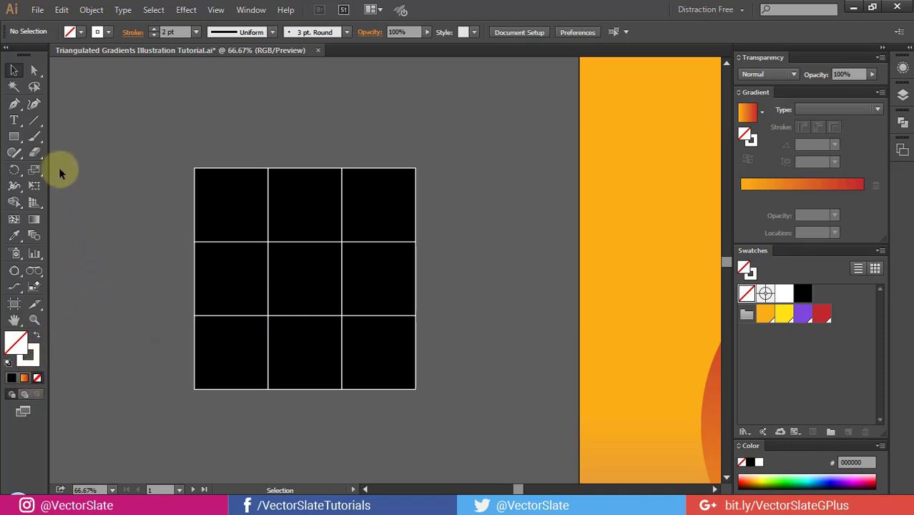
{"action": "left_click", "coordinate": [15, 108]}
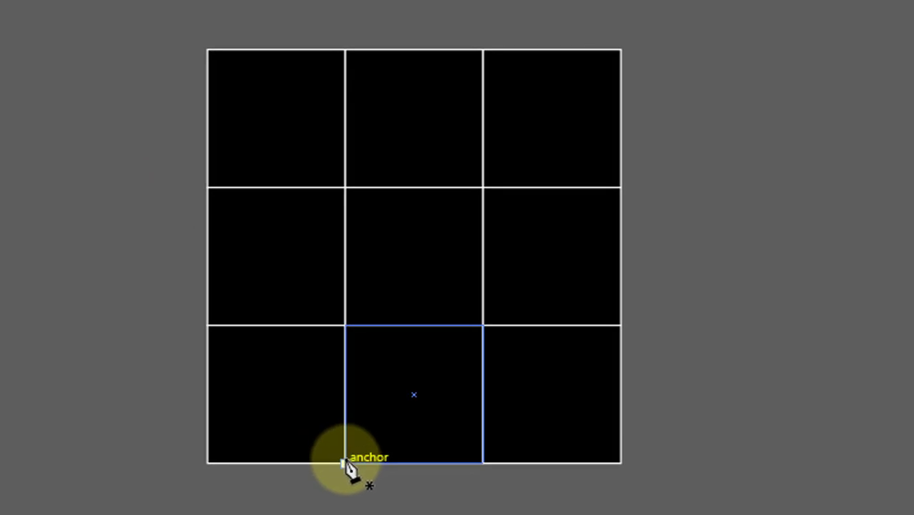
{"action": "left_click", "coordinate": [344, 463]}
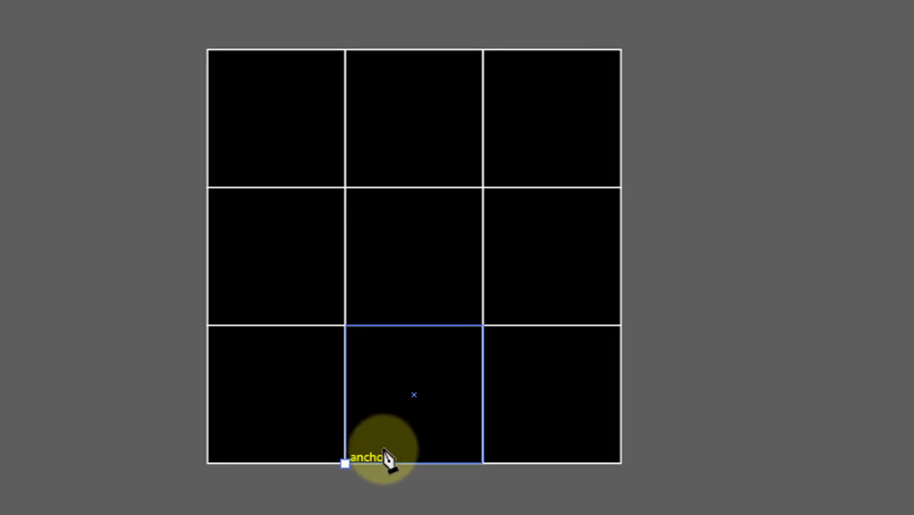
{"action": "left_click", "coordinate": [620, 187]}
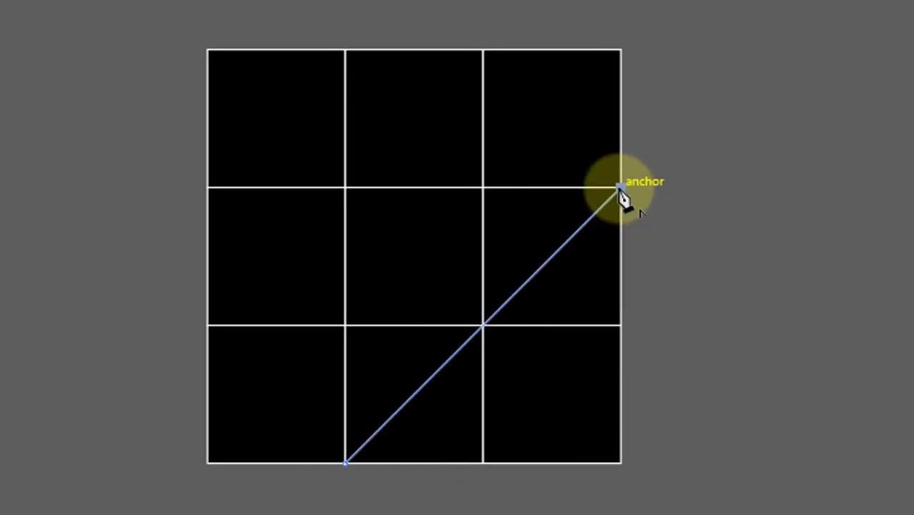
{"action": "left_click", "coordinate": [483, 49]}
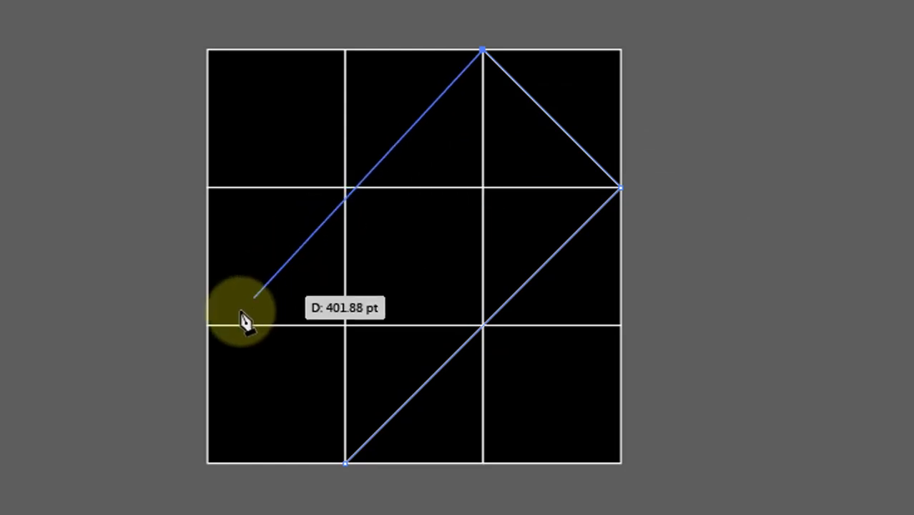
{"action": "left_click", "coordinate": [207, 325]}
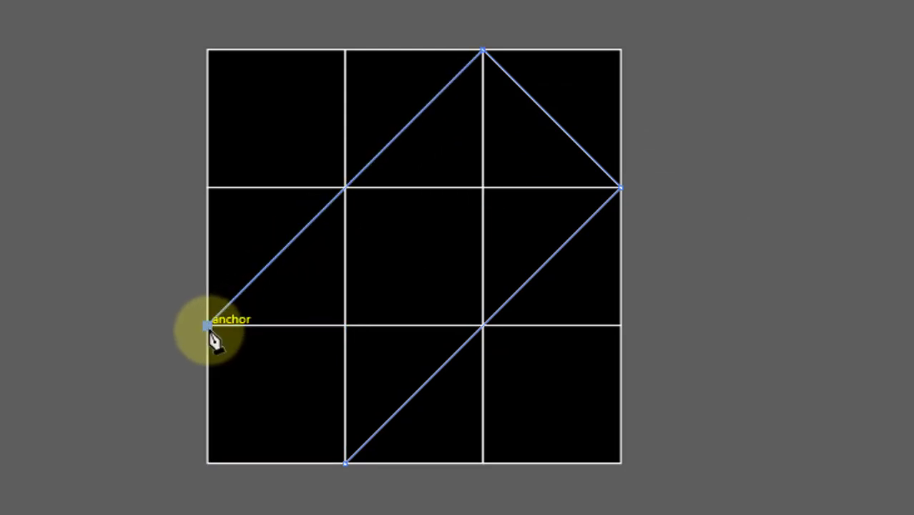
{"action": "left_click", "coordinate": [344, 463]}
{"action": "key", "text": "v"}
{"action": "left_click", "coordinate": [399, 505]}
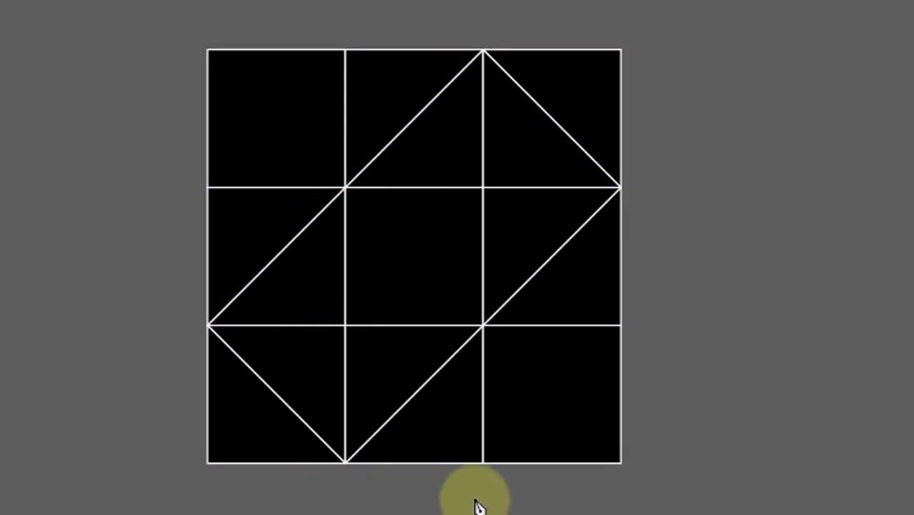
Draw a diagonal line from the grid's bottom-right corner to its top-left corner
{"action": "key", "text": "p"}
{"action": "left_click", "coordinate": [620, 463]}
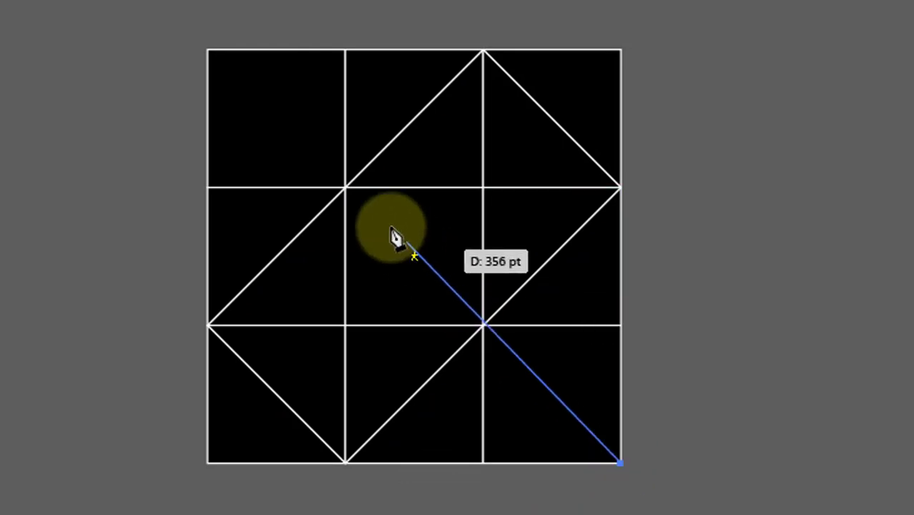
{"action": "left_click", "coordinate": [207, 50]}
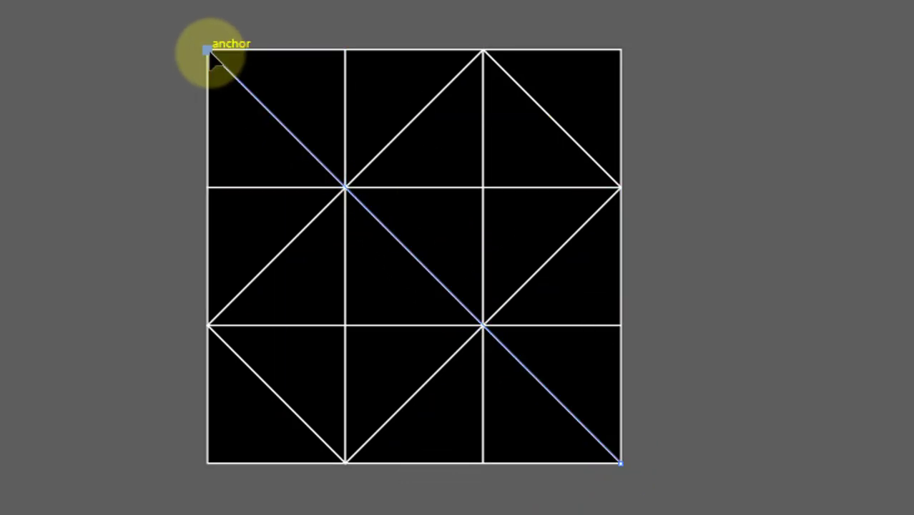
{"action": "key", "text": "v"}
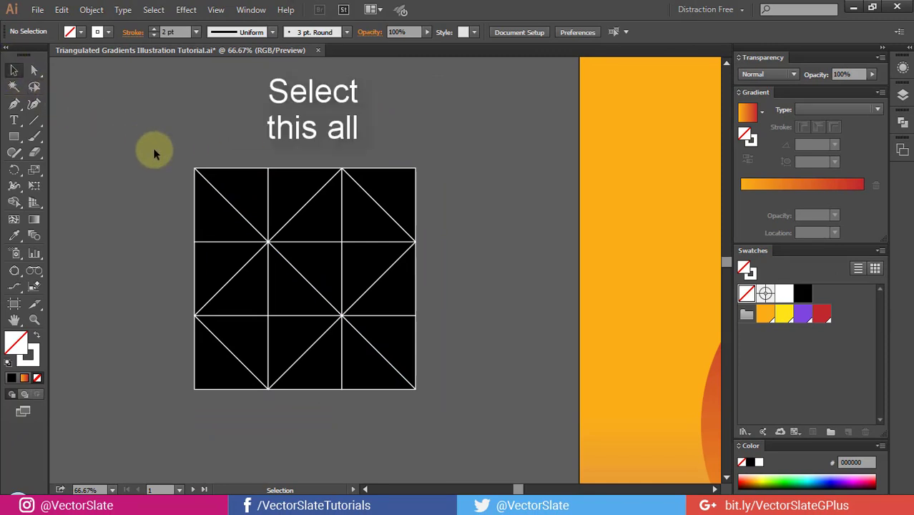
Select the whole grid with its diagonals and apply Pathfinder Divide
{"action": "mouse_move", "coordinate": [144, 138]}
{"action": "left_mouse_down"}
{"action": "mouse_move", "coordinate": [444, 388]}
{"action": "mouse_move", "coordinate": [439, 425]}
{"action": "left_mouse_up"}
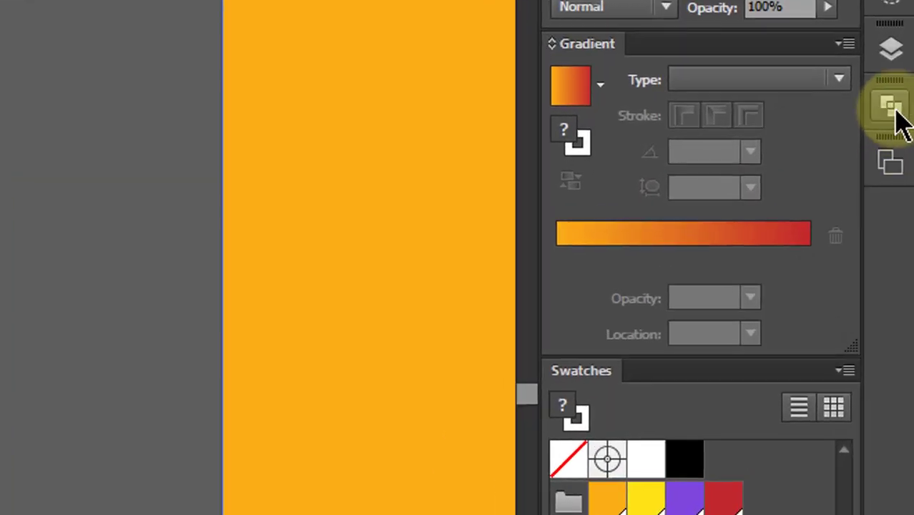
{"action": "left_click", "coordinate": [893, 108]}
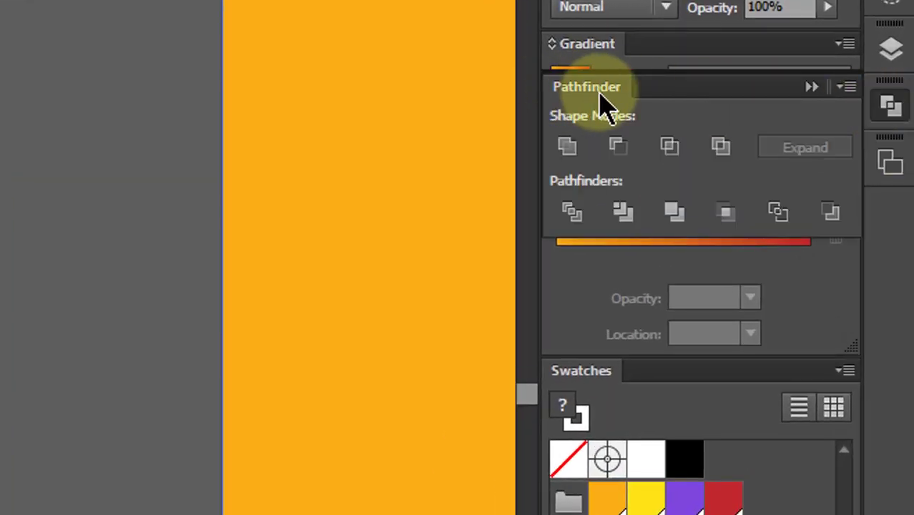
{"action": "left_click", "coordinate": [574, 216]}
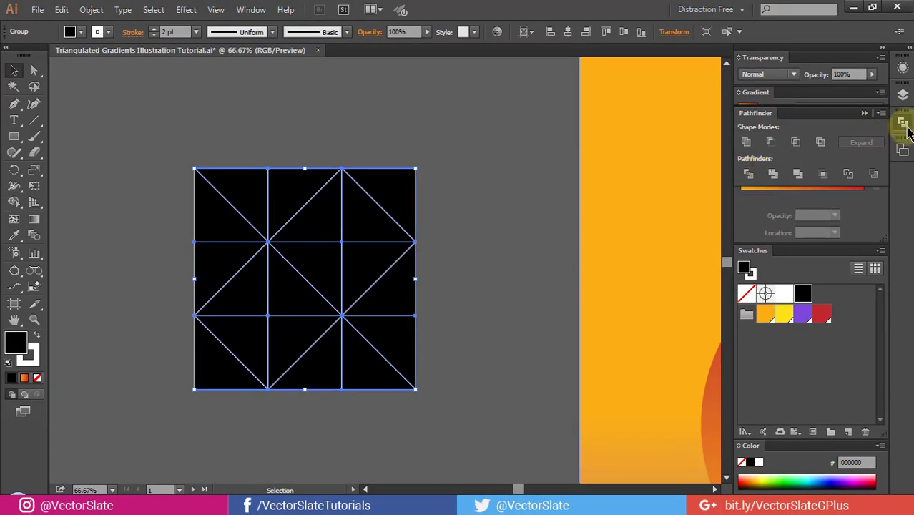
{"action": "left_click", "coordinate": [904, 121]}
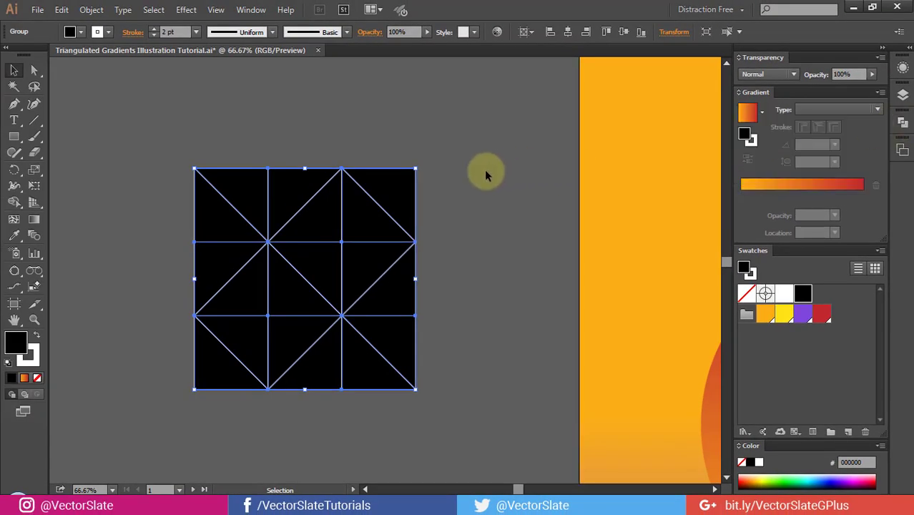
Pull four triangles out of the grid to inspect the divided pieces
{"action": "left_click", "coordinate": [429, 194]}
{"action": "key", "text": "a"}
{"action": "left_click_drag", "start_coordinate": [408, 193], "coordinate": [477, 166]}
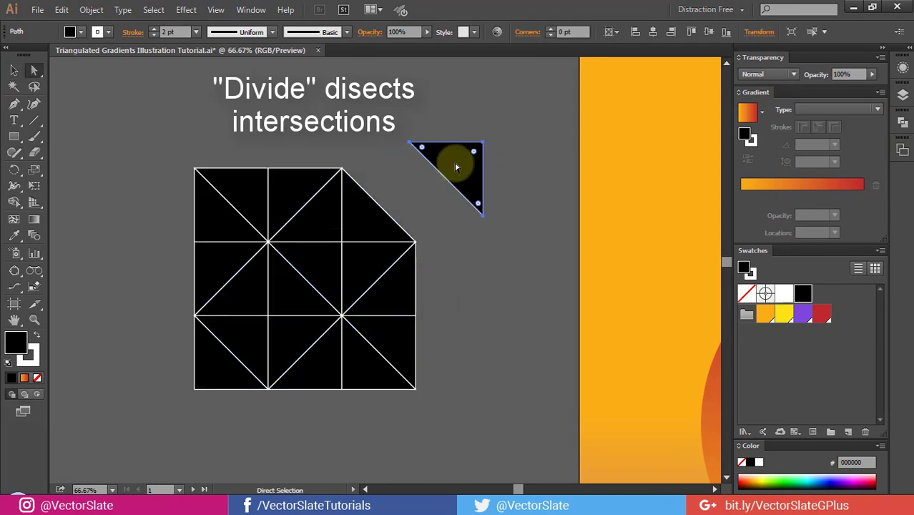
{"action": "left_click_drag", "start_coordinate": [376, 228], "coordinate": [355, 127]}
{"action": "left_click_drag", "start_coordinate": [311, 180], "coordinate": [228, 113]}
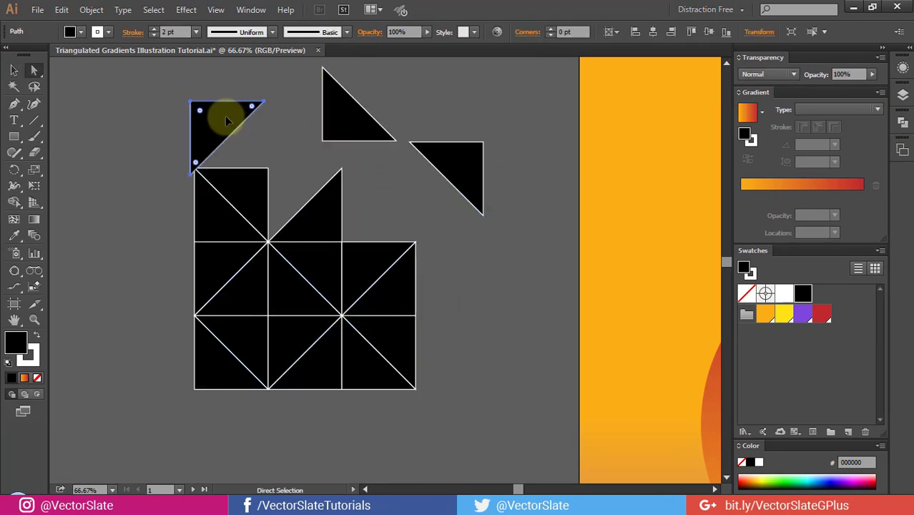
{"action": "left_click_drag", "start_coordinate": [211, 215], "coordinate": [100, 223]}
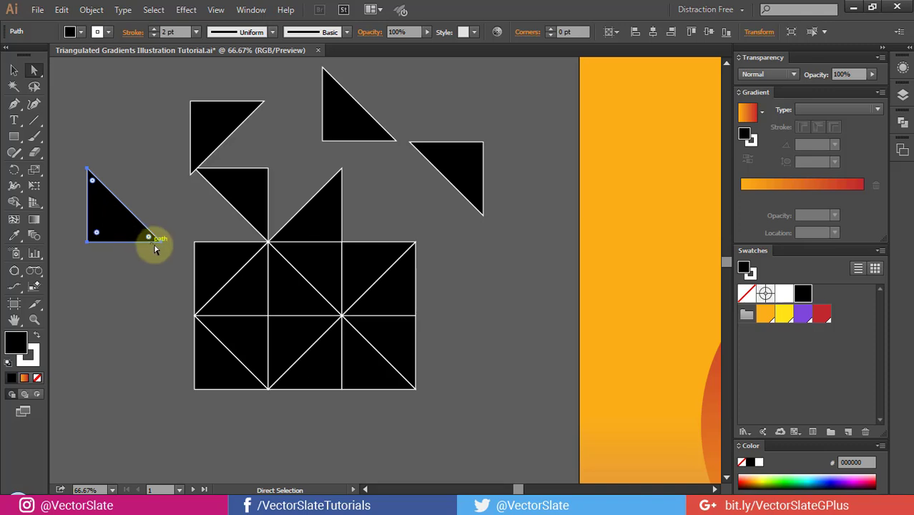
{"action": "left_click", "coordinate": [172, 265]}
Undo the triangle moves and pan to show the 43–67% brightness strip
{"action": "key", "text": "v"}
{"action": "key", "text": "ctrl+z"}
{"action": "key", "text": "ctrl+z"}
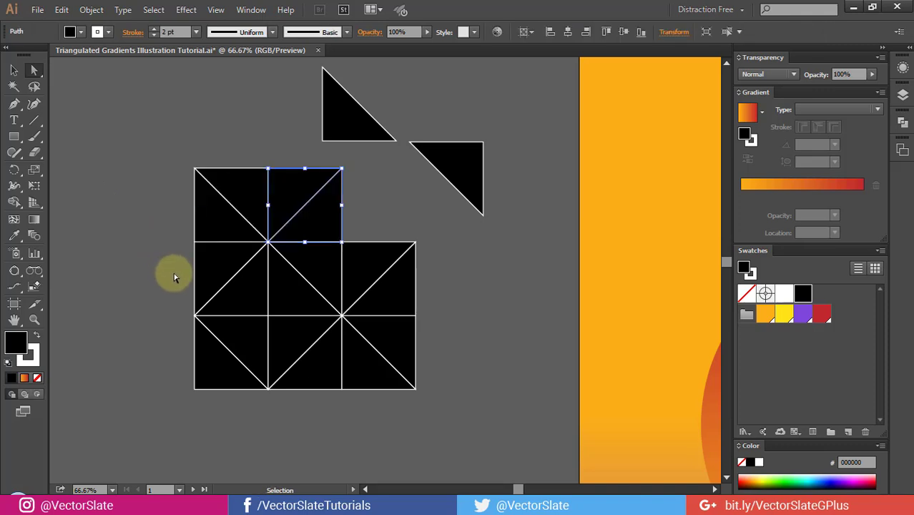
{"action": "key", "text": "ctrl+z"}
{"action": "key", "text": "ctrl+z"}
{"action": "key", "text": "a"}
{"action": "left_click", "coordinate": [349, 144]}
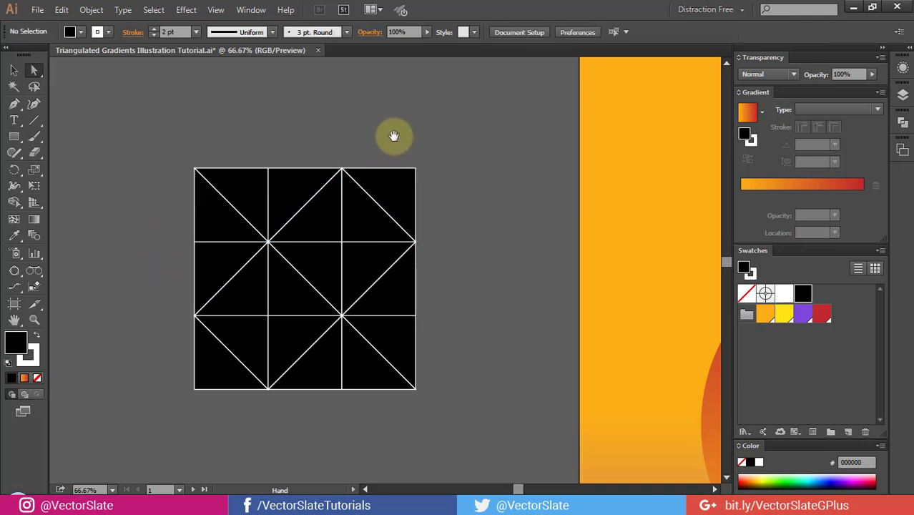
{"action": "left_click_drag", "start_coordinate": [394, 134], "coordinate": [404, 195]}
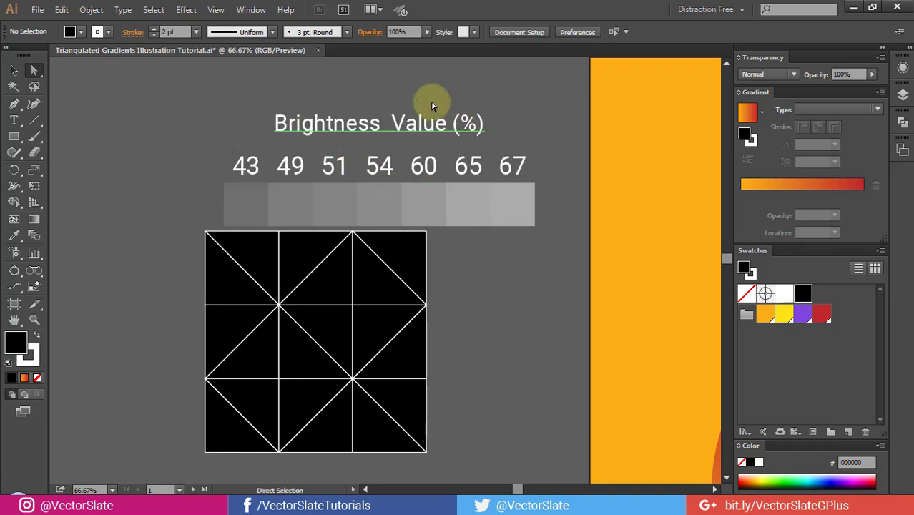
Fill two top-row triangles with 67% brightness grey (#AAAAAA) via the Color Picker
{"action": "left_click", "coordinate": [229, 283]}
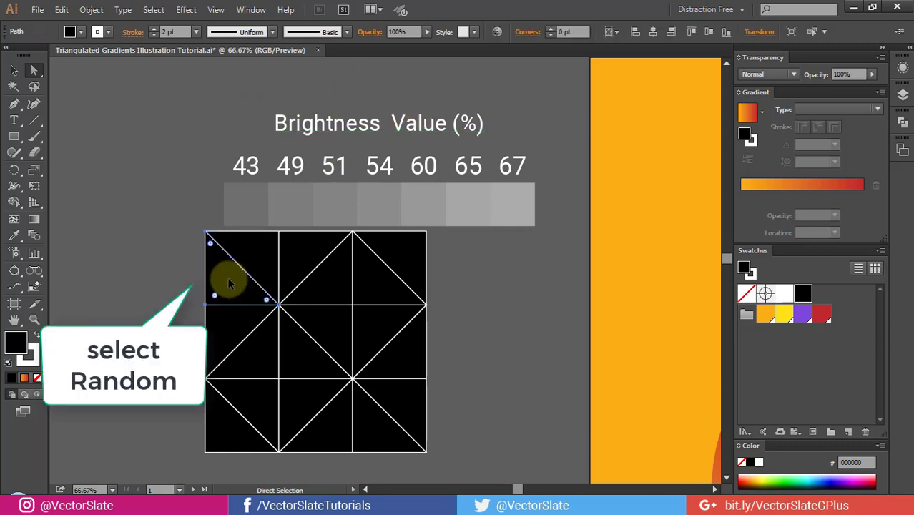
{"action": "left_click", "coordinate": [327, 280], "text": "shift"}
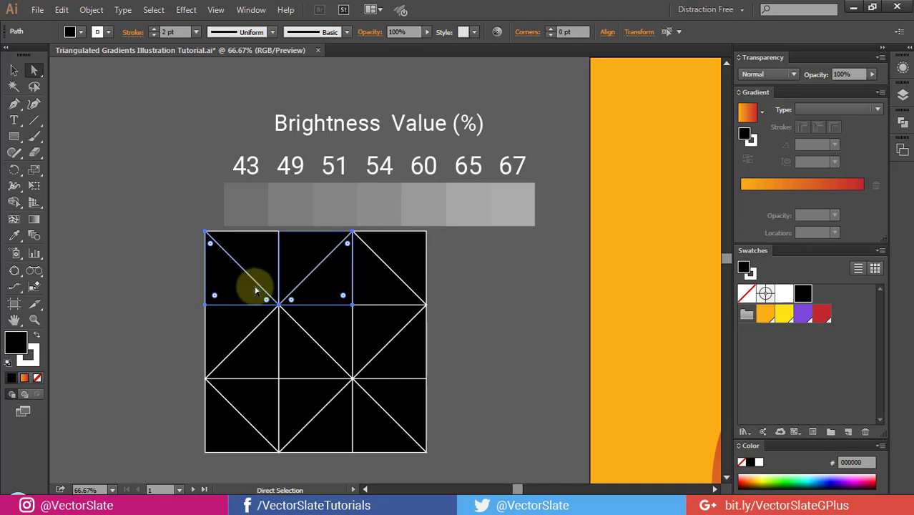
{"action": "double_click", "coordinate": [18, 345]}
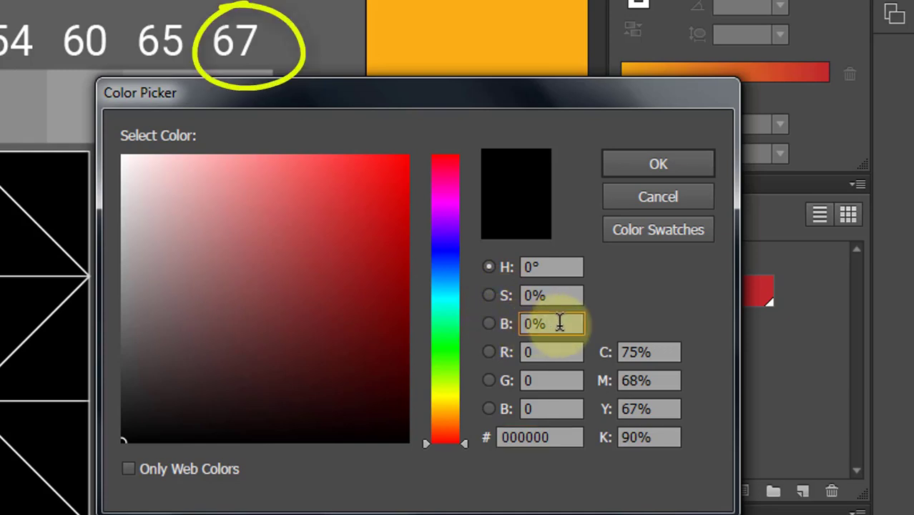
{"action": "left_click_drag", "start_coordinate": [559, 323], "coordinate": [521, 323]}
{"action": "type", "text": "67"}
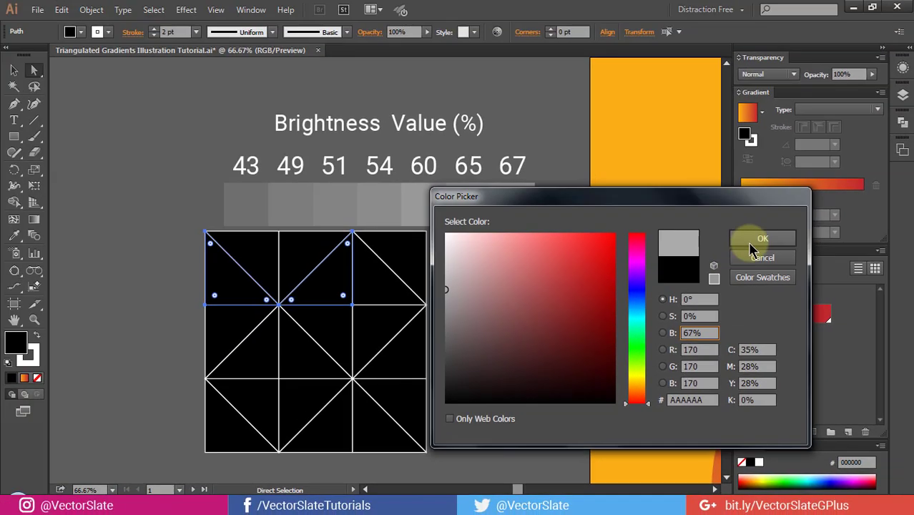
{"action": "left_click", "coordinate": [753, 242]}
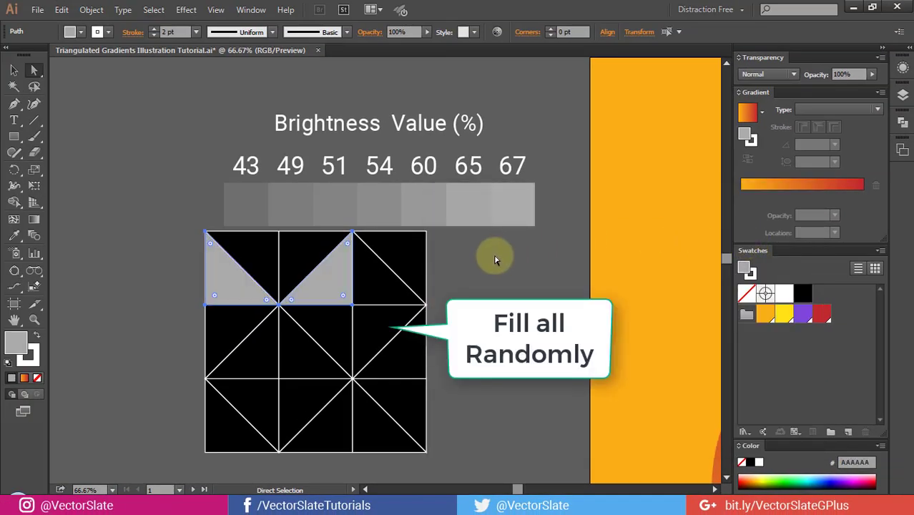
{"action": "left_click", "coordinate": [470, 261]}
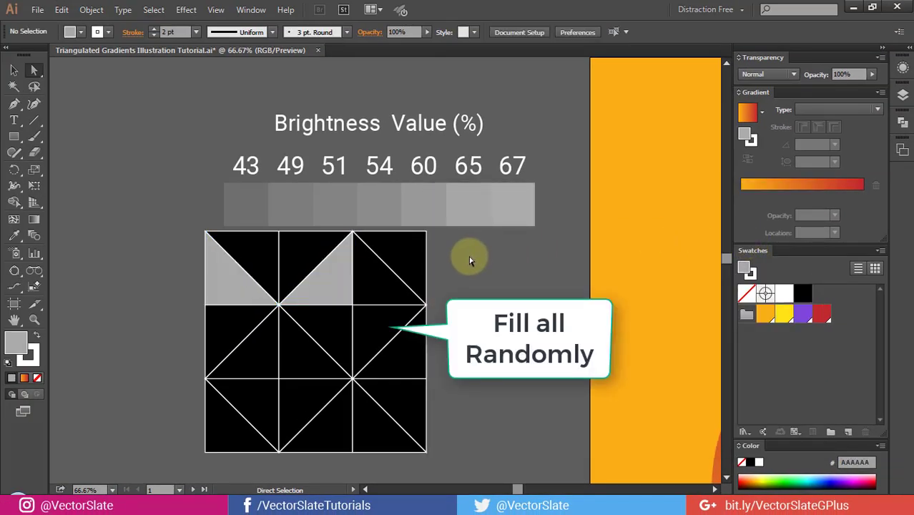
Eyedrop 65% grey onto two top-row triangles and 60% grey onto two middle-row triangles
{"action": "left_click", "coordinate": [296, 258]}
{"action": "left_click", "coordinate": [393, 254], "text": "shift"}
{"action": "key", "text": "i"}
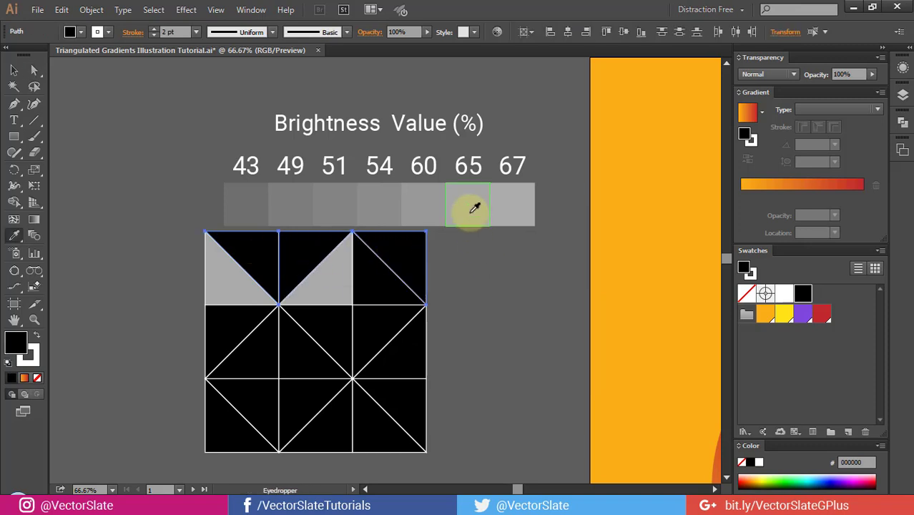
{"action": "left_click", "coordinate": [469, 207]}
{"action": "key", "text": "ctrl+shift+a"}
{"action": "left_click_drag", "start_coordinate": [458, 274], "coordinate": [464, 235]}
{"action": "left_click", "coordinate": [322, 283], "text": "shift"}
{"action": "left_click", "coordinate": [388, 286], "text": "shift"}
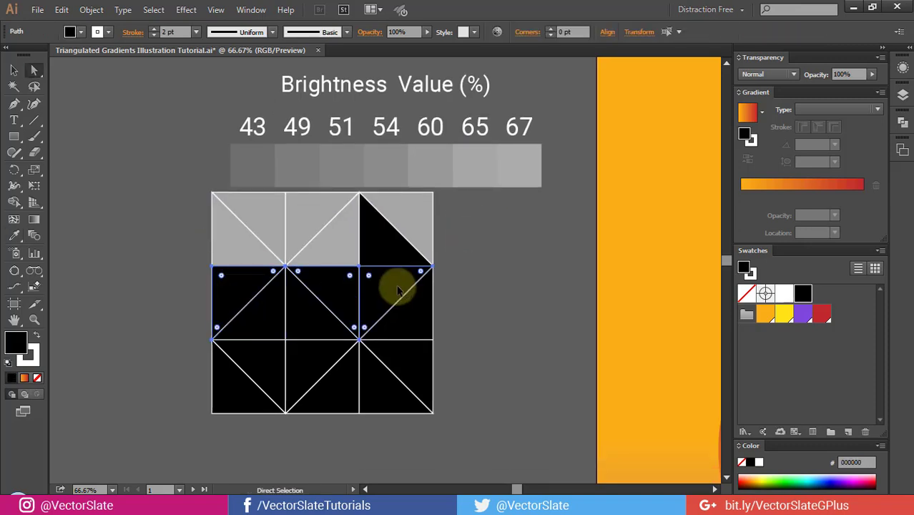
{"action": "key", "text": "i"}
{"action": "left_click", "coordinate": [428, 159]}
Fill the bottom-left triangle with 54% grey and two middle-row triangles with 51% grey
{"action": "key", "text": "a"}
{"action": "left_click", "coordinate": [272, 362]}
{"action": "key", "text": "i"}
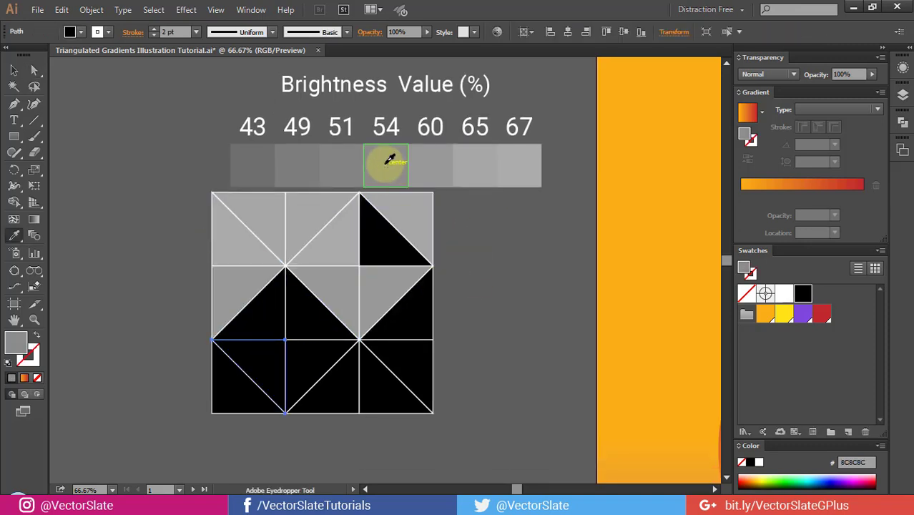
{"action": "left_click", "coordinate": [387, 159]}
{"action": "key", "text": "ctrl+shift+a"}
{"action": "key", "text": "a"}
{"action": "left_click", "coordinate": [273, 319]}
{"action": "left_click", "coordinate": [409, 317], "text": "shift"}
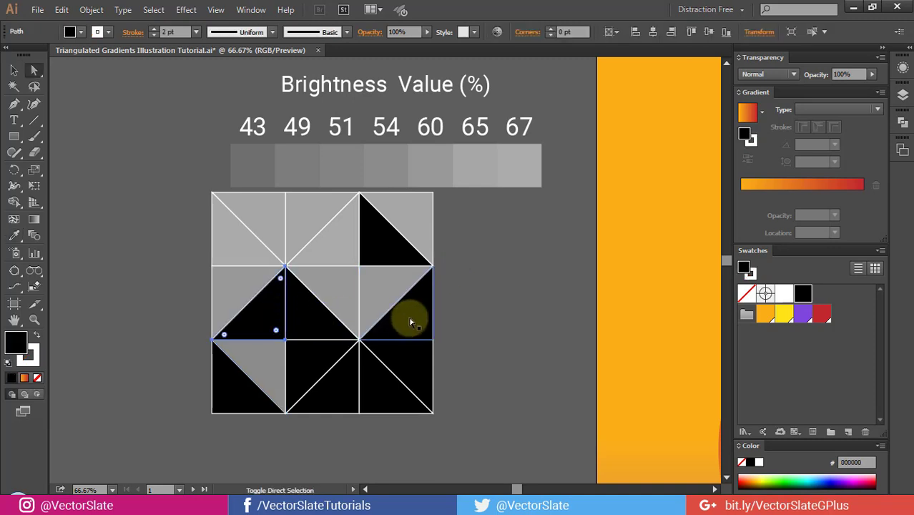
{"action": "key", "text": "i"}
{"action": "left_click", "coordinate": [341, 163]}
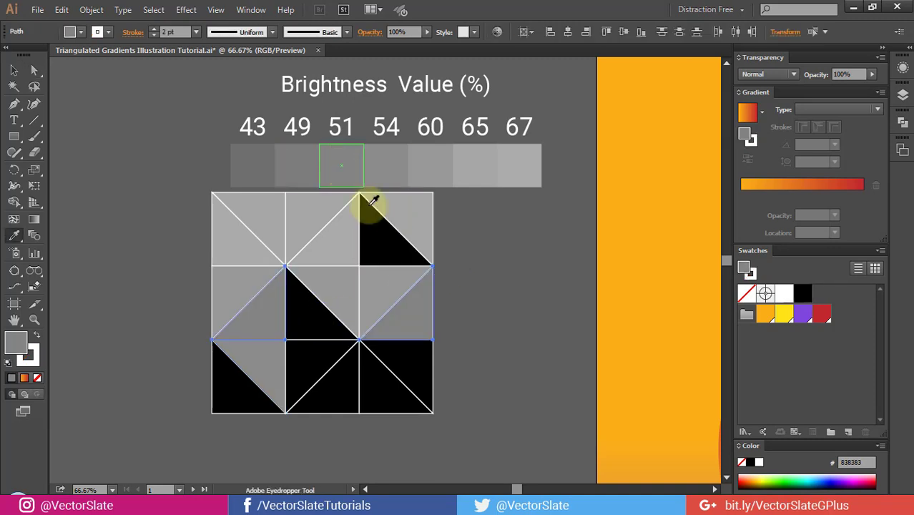
Re-apply the 54% grey to the bottom-left triangle
{"action": "key", "text": "a"}
{"action": "left_click", "coordinate": [265, 367]}
{"action": "key", "text": "i"}
{"action": "left_click", "coordinate": [388, 158]}
{"action": "key", "text": "a"}
{"action": "left_click", "coordinate": [477, 294]}
Fill five black triangles across the top, middle and bottom rows with 49% grey
{"action": "left_click", "coordinate": [377, 235]}
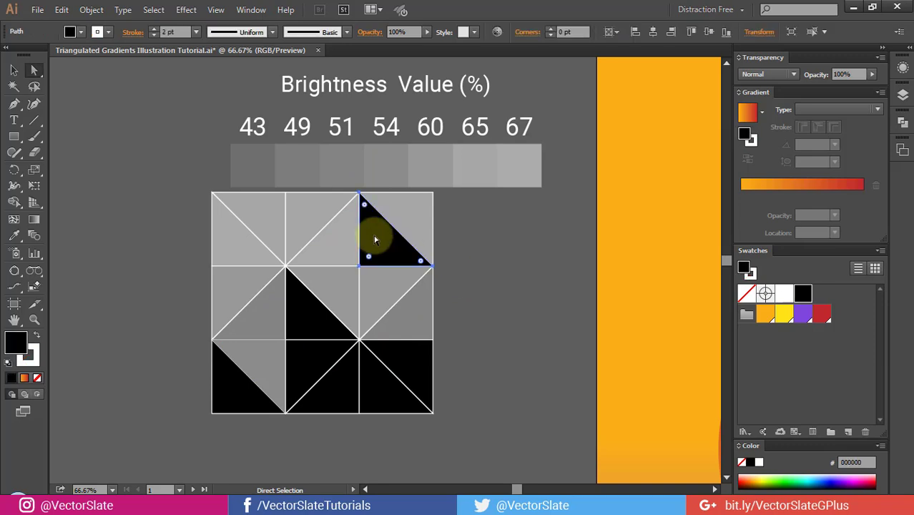
{"action": "left_click", "coordinate": [307, 307], "text": "shift"}
{"action": "left_click", "coordinate": [239, 380], "text": "shift"}
{"action": "left_click", "coordinate": [310, 360], "text": "shift"}
{"action": "left_click", "coordinate": [378, 388], "text": "shift"}
{"action": "key", "text": "i"}
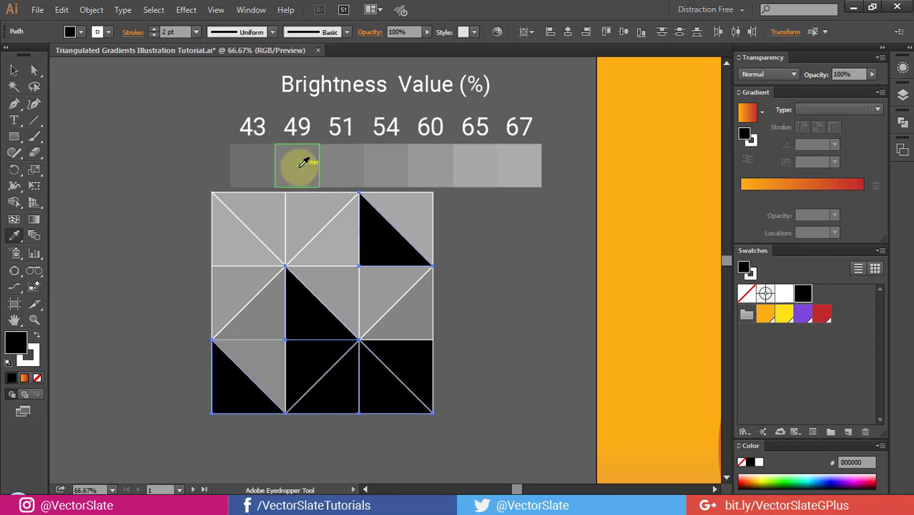
{"action": "left_click", "coordinate": [302, 159]}
Fill the last two black bottom-row triangles with 43% grey and deselect
{"action": "key", "text": "a"}
{"action": "left_click", "coordinate": [308, 358]}
{"action": "left_click", "coordinate": [409, 351], "text": "shift"}
{"action": "key", "text": "i"}
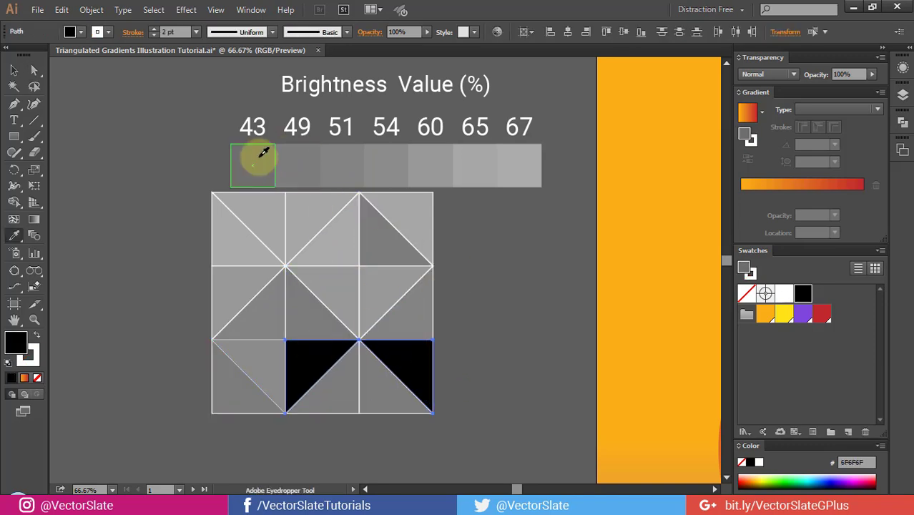
{"action": "left_click", "coordinate": [264, 152]}
{"action": "key", "text": "v"}
{"action": "left_click", "coordinate": [473, 268]}
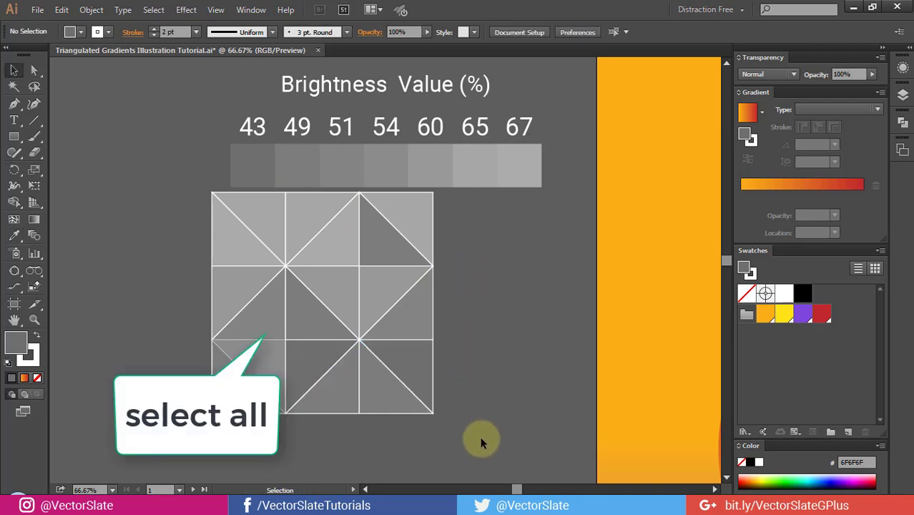
Select every triangle in the grid and give them all a 2 pt stroke
{"action": "left_click_drag", "start_coordinate": [482, 442], "coordinate": [189, 193]}
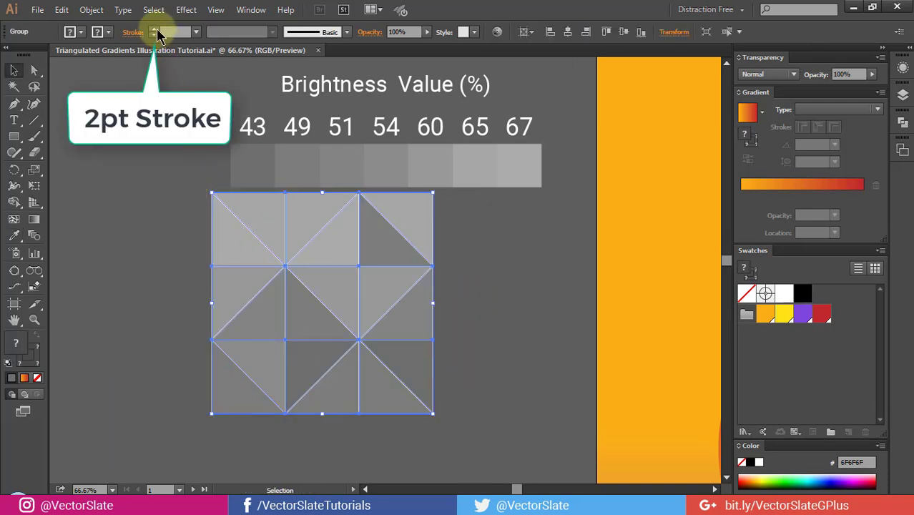
{"action": "left_click", "coordinate": [153, 29]}
{"action": "left_click", "coordinate": [153, 30]}
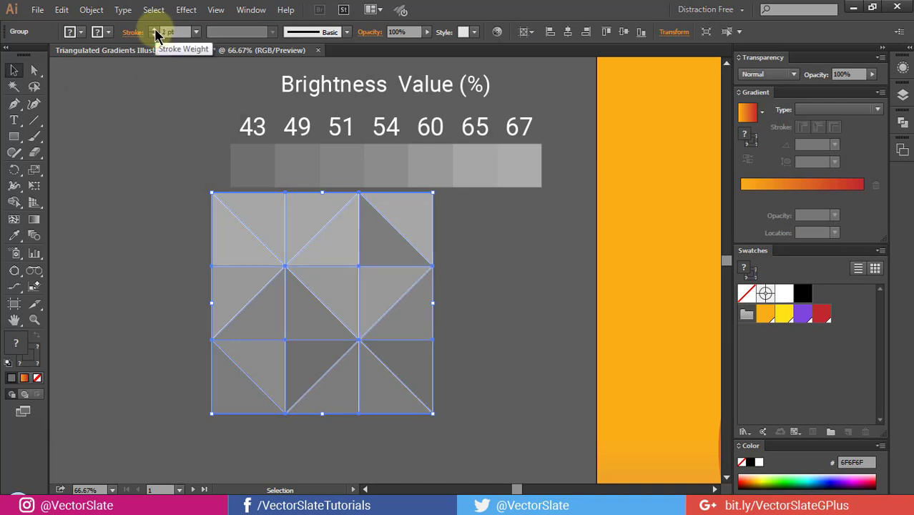
{"action": "key", "text": "a"}
{"action": "left_click", "coordinate": [164, 256]}
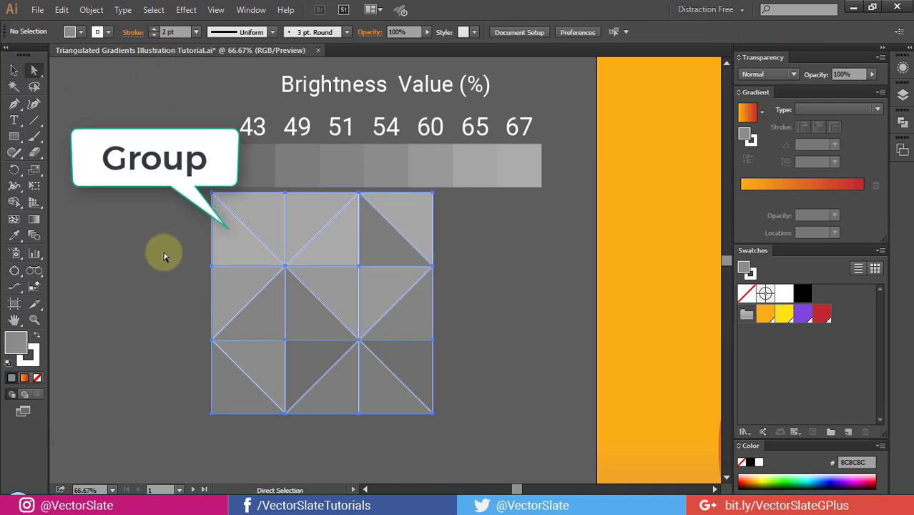
Group the whole triangle grid into a single object
{"action": "key", "text": "v"}
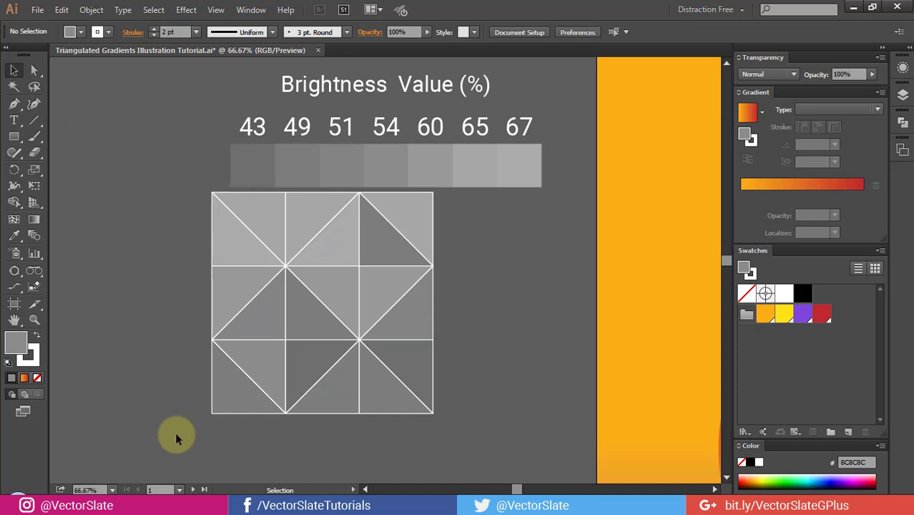
{"action": "left_click", "coordinate": [428, 202]}
{"action": "key", "text": "ctrl+shift+g"}
{"action": "right_click", "coordinate": [423, 208]}
{"action": "left_click", "coordinate": [458, 273]}
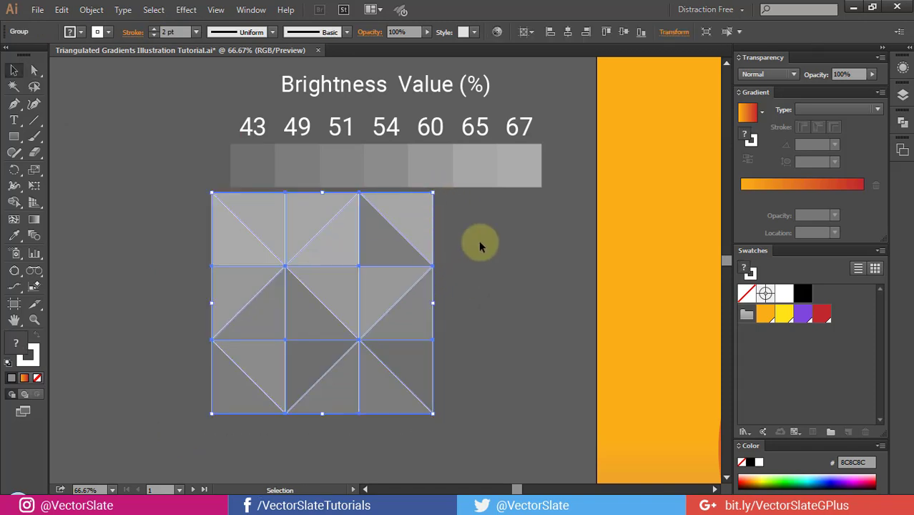
{"action": "left_click", "coordinate": [479, 243]}
Show the Pattern Options panel and delete the Brightness Value reference chart
{"action": "left_click", "coordinate": [252, 10]}
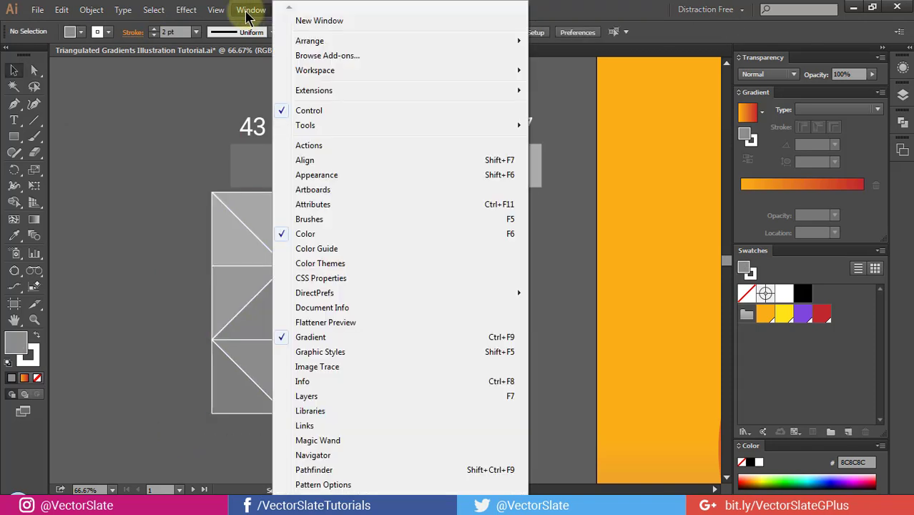
{"action": "scroll", "coordinate": [301, 443], "scroll_direction": "down", "scroll_amount": 3}
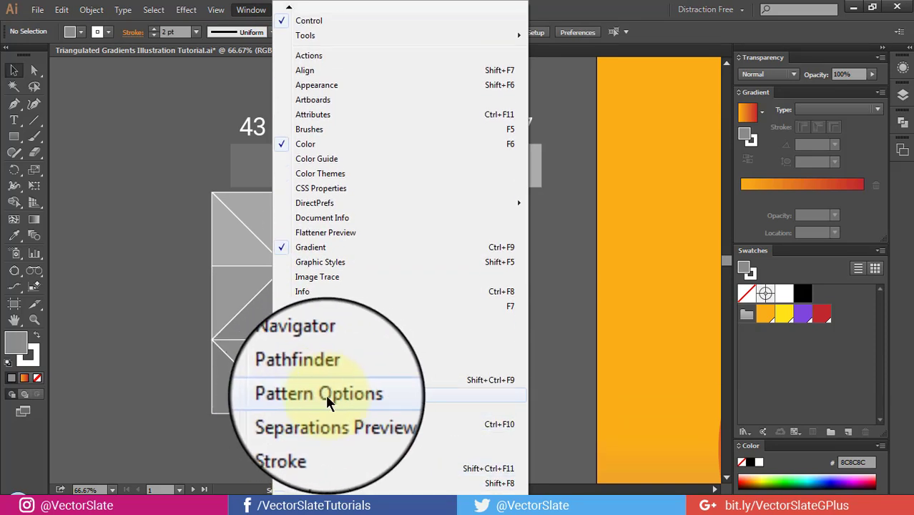
{"action": "left_click", "coordinate": [327, 395]}
{"action": "left_click_drag", "start_coordinate": [371, 266], "coordinate": [494, 267]}
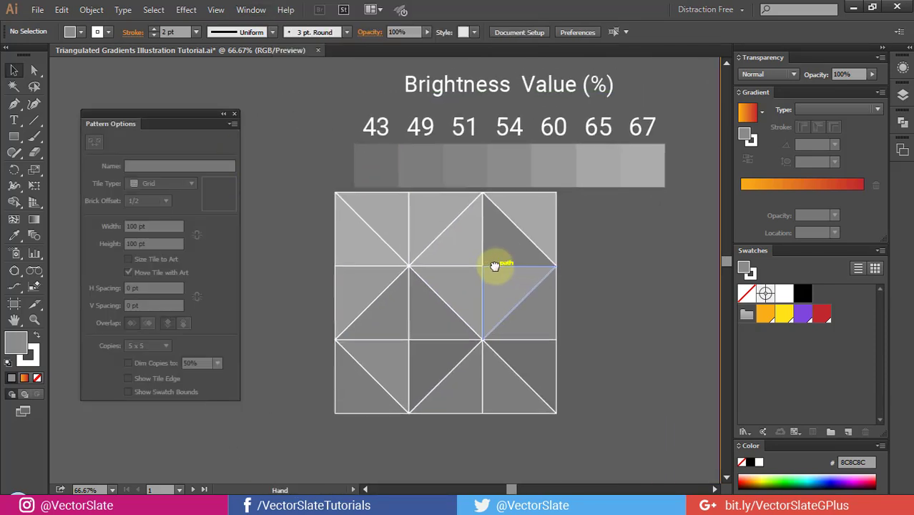
{"action": "left_click", "coordinate": [500, 177]}
{"action": "key", "text": "Delete"}
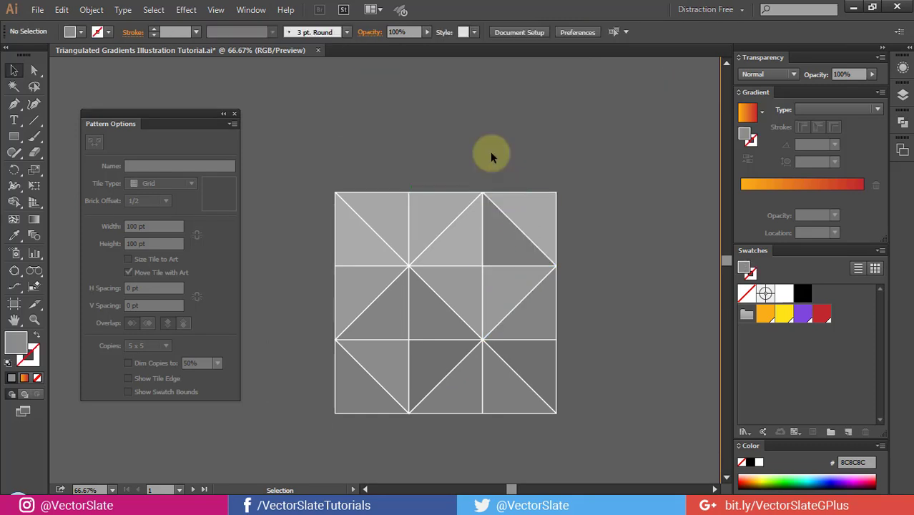
Turn the grouped triangle grid into a new pattern swatch with Make Pattern
{"action": "left_click", "coordinate": [501, 310]}
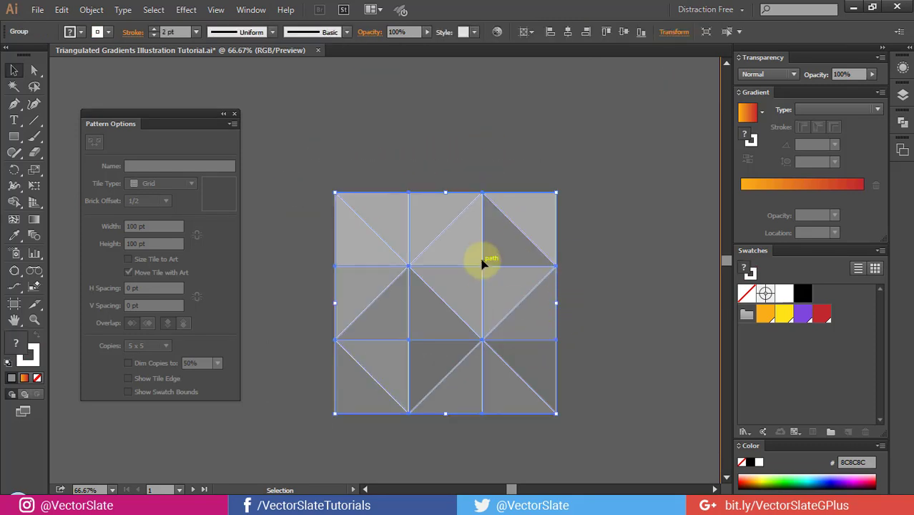
{"action": "left_click", "coordinate": [236, 127]}
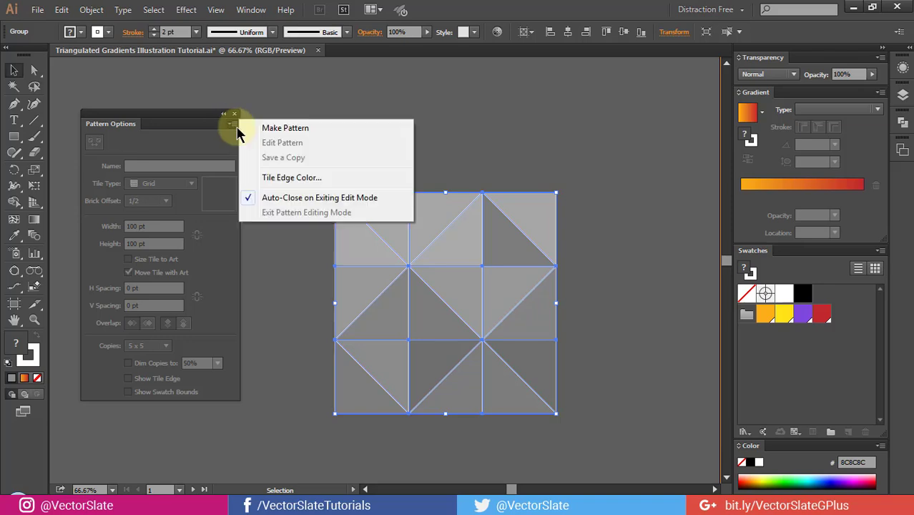
{"action": "left_click", "coordinate": [292, 128]}
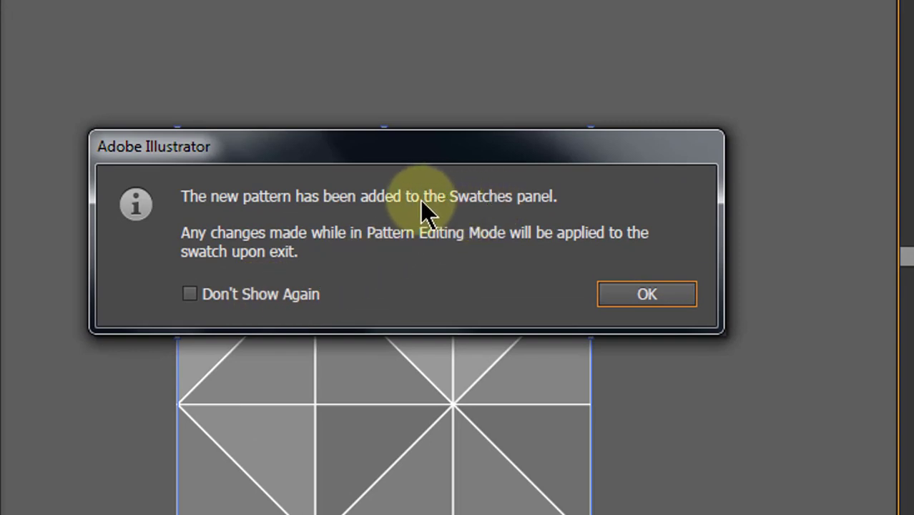
Dismiss the pattern-added notice and start editing the new pattern swatch
{"action": "left_click", "coordinate": [629, 299]}
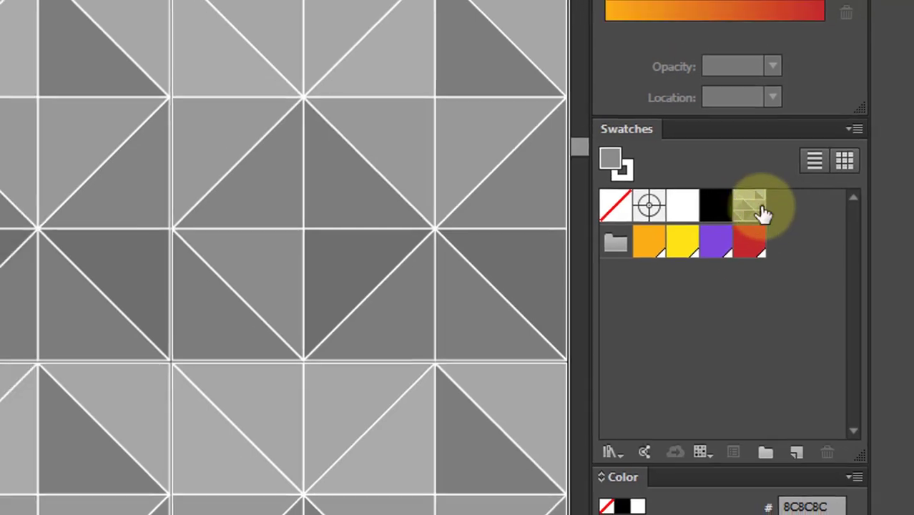
{"action": "double_click", "coordinate": [736, 209]}
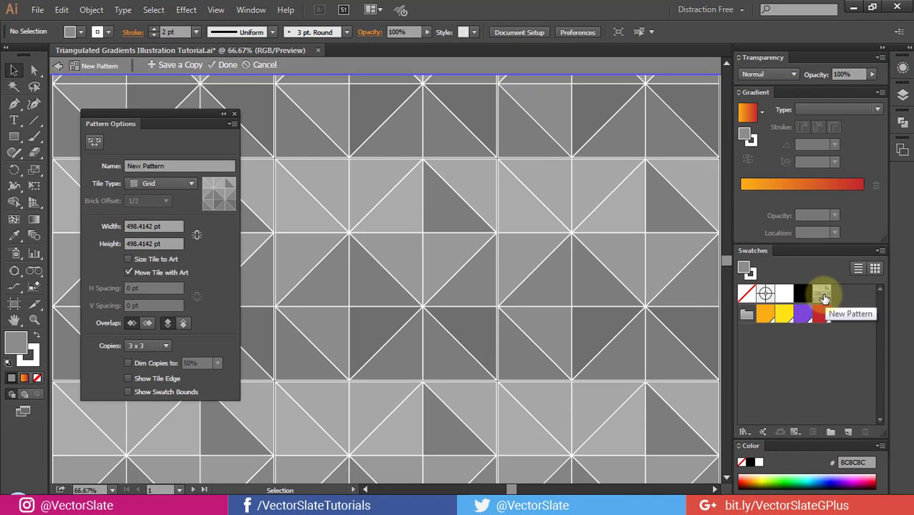
{"action": "scroll", "coordinate": [501, 233], "scroll_direction": "down", "scroll_amount": 2}
{"action": "scroll", "coordinate": [494, 242], "scroll_direction": "down", "scroll_amount": 1}
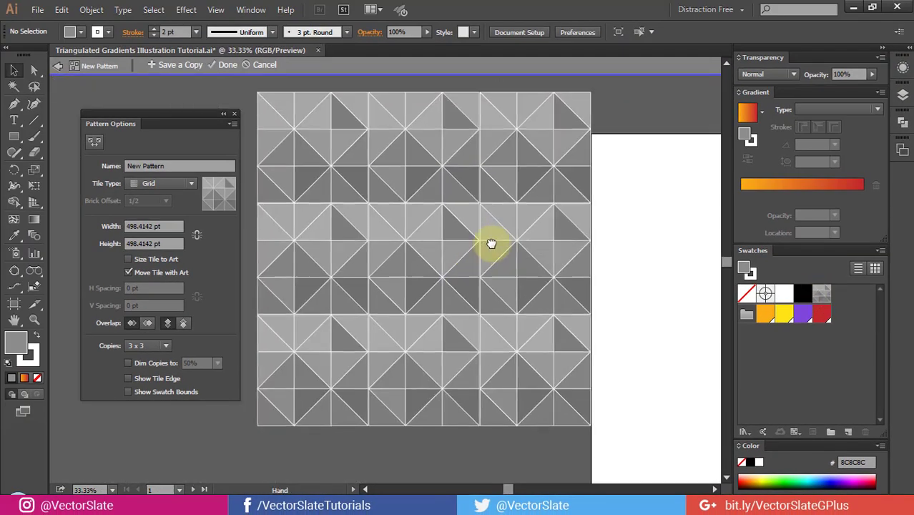
{"action": "scroll", "coordinate": [479, 246], "scroll_direction": "up", "scroll_amount": 3}
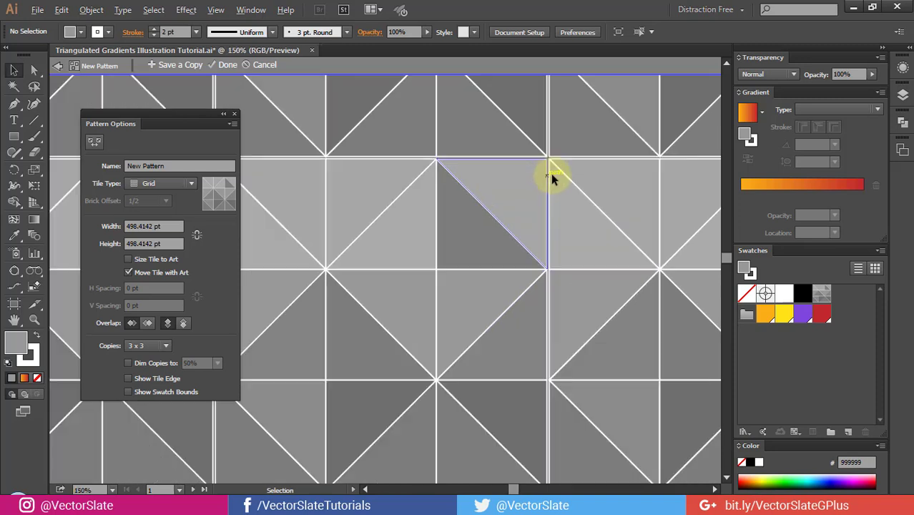
{"action": "scroll", "coordinate": [551, 174], "scroll_direction": "up", "scroll_amount": 3}
{"action": "scroll", "coordinate": [570, 152], "scroll_direction": "down", "scroll_amount": 1}
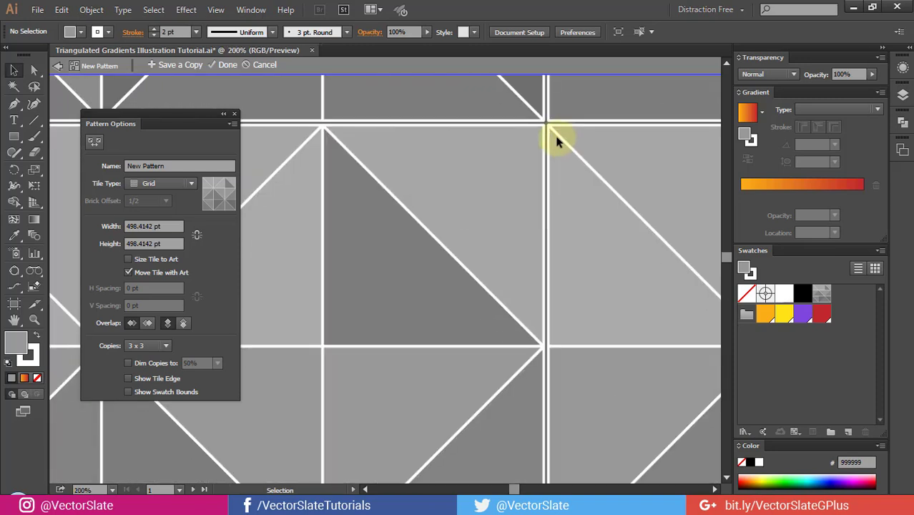
Link tile width and height and set the pattern tile to 495 × 495 pt
{"action": "left_click", "coordinate": [198, 237]}
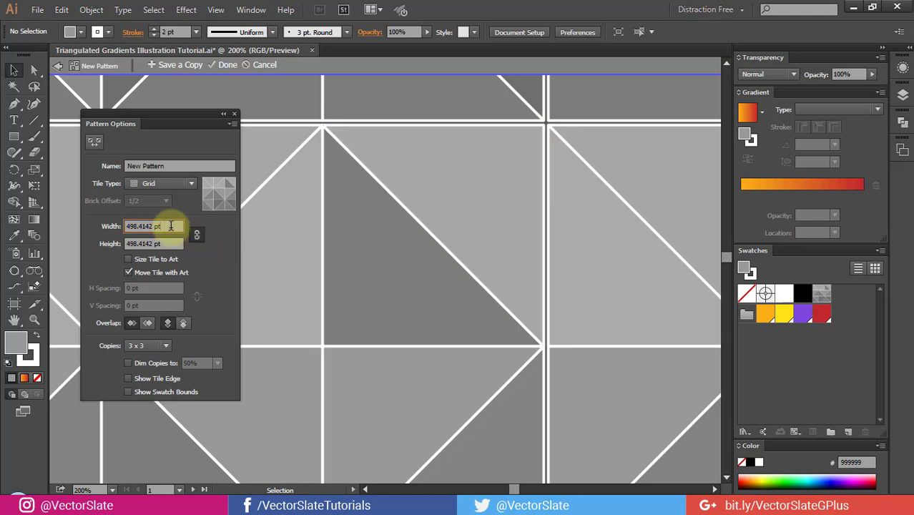
{"action": "double_click", "coordinate": [171, 226]}
{"action": "type", "text": "495"}
{"action": "key", "text": "Return"}
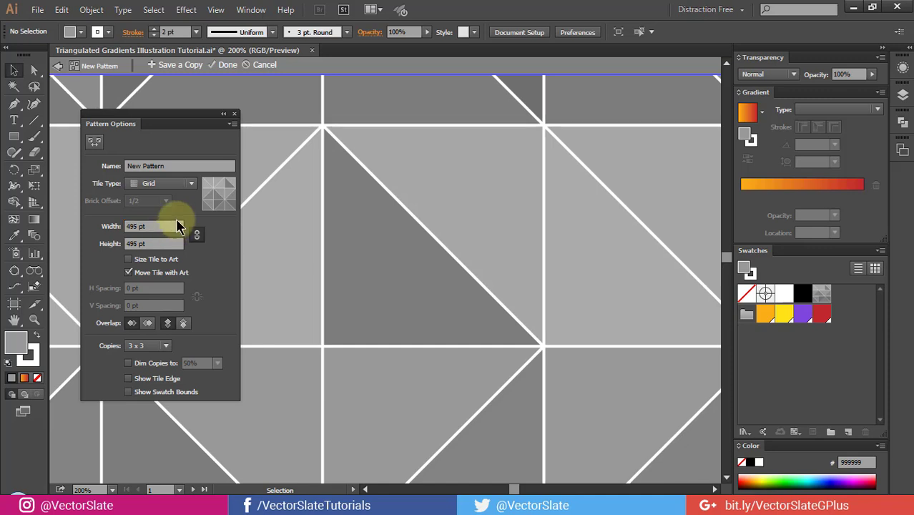
{"action": "key", "text": "ctrl+minus"}
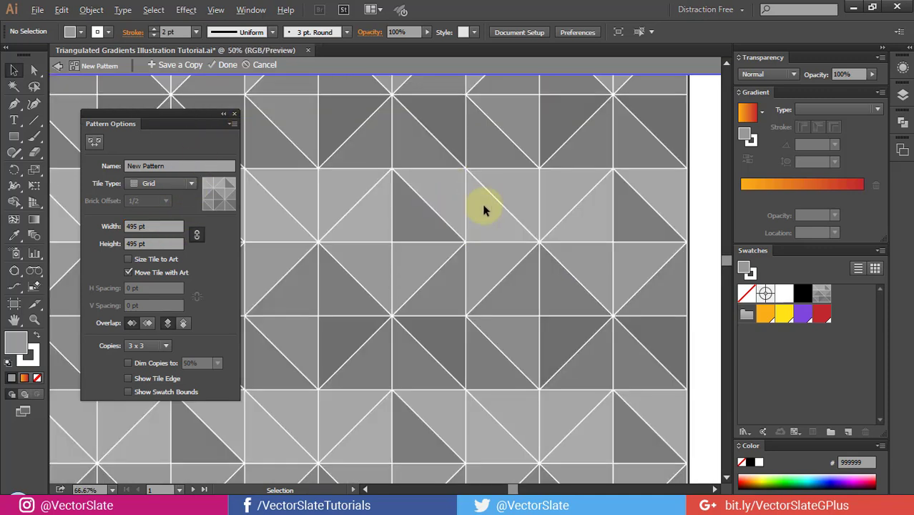
{"action": "key", "text": "ctrl+minus"}
{"action": "key", "text": "ctrl+minus"}
{"action": "mouse_move", "coordinate": [479, 229]}
{"action": "left_mouse_down"}
{"action": "mouse_move", "coordinate": [489, 282]}
{"action": "mouse_move", "coordinate": [464, 241]}
{"action": "left_mouse_up"}
Finish pattern editing and move the loose pattern tile group off to the upper left
{"action": "left_click", "coordinate": [222, 66]}
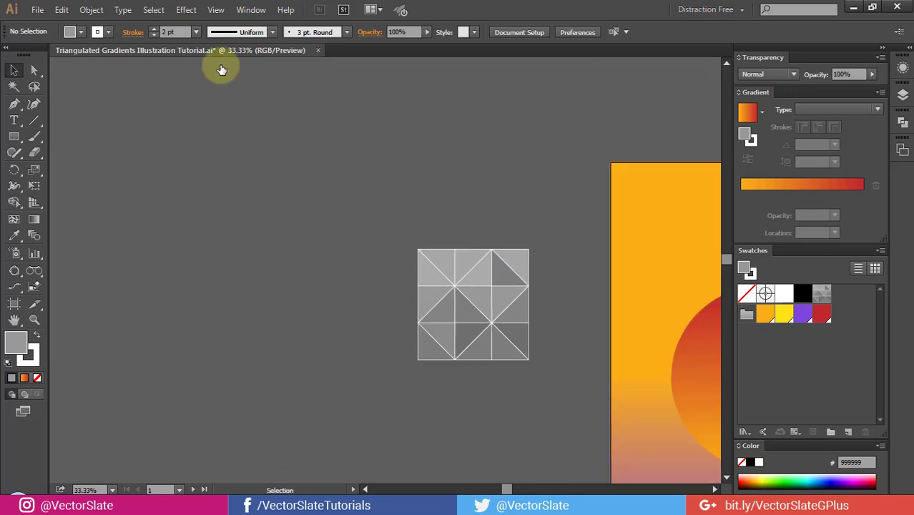
{"action": "key", "text": "ctrl+minus"}
{"action": "left_click", "coordinate": [256, 184]}
{"action": "left_click_drag", "start_coordinate": [256, 185], "coordinate": [172, 121]}
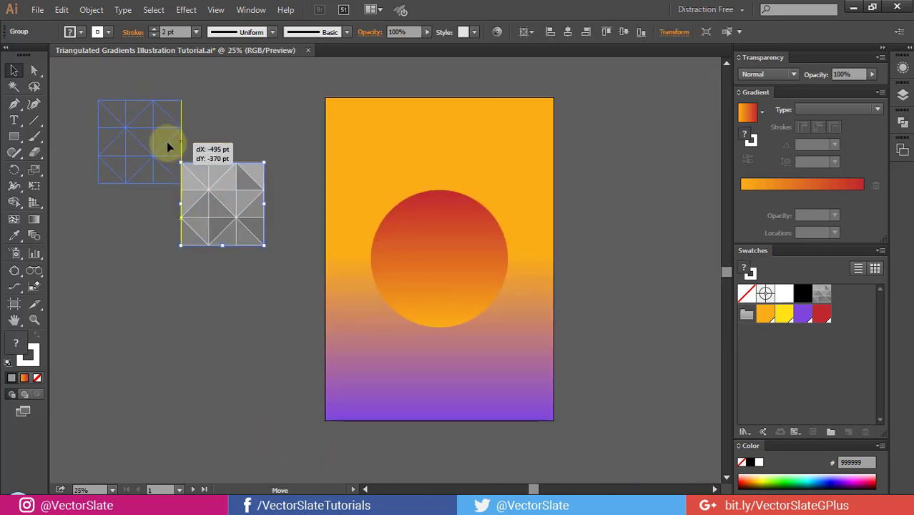
{"action": "left_click", "coordinate": [301, 118]}
{"action": "key", "text": "ctrl+0"}
{"action": "left_click", "coordinate": [343, 130]}
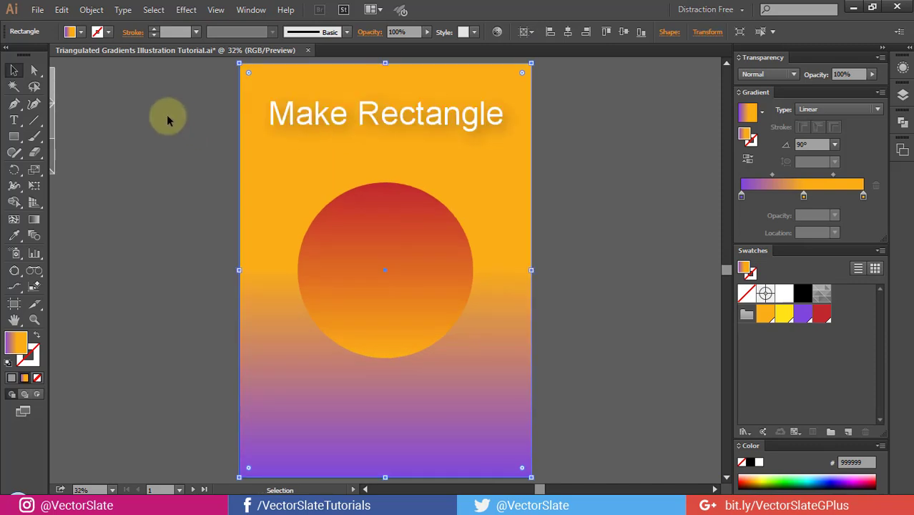
{"action": "left_click", "coordinate": [164, 116]}
Draw an artboard-sized rectangle over the poster and fill it with the triangle pattern swatch
{"action": "key", "text": "m"}
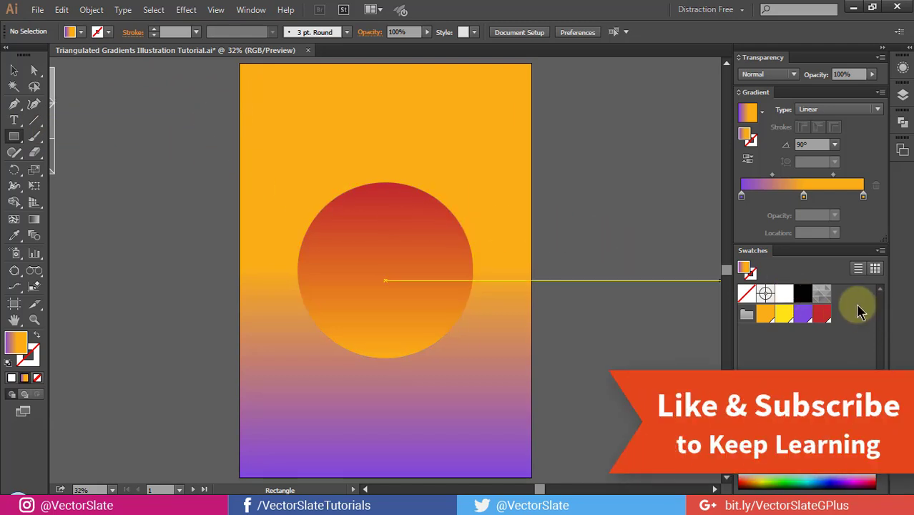
{"action": "left_click", "coordinate": [803, 293]}
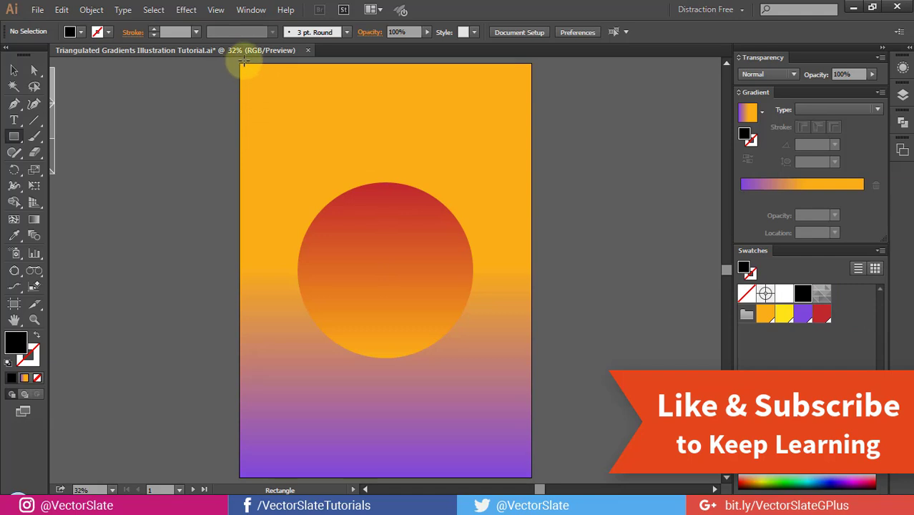
{"action": "left_click_drag", "start_coordinate": [240, 63], "coordinate": [531, 474]}
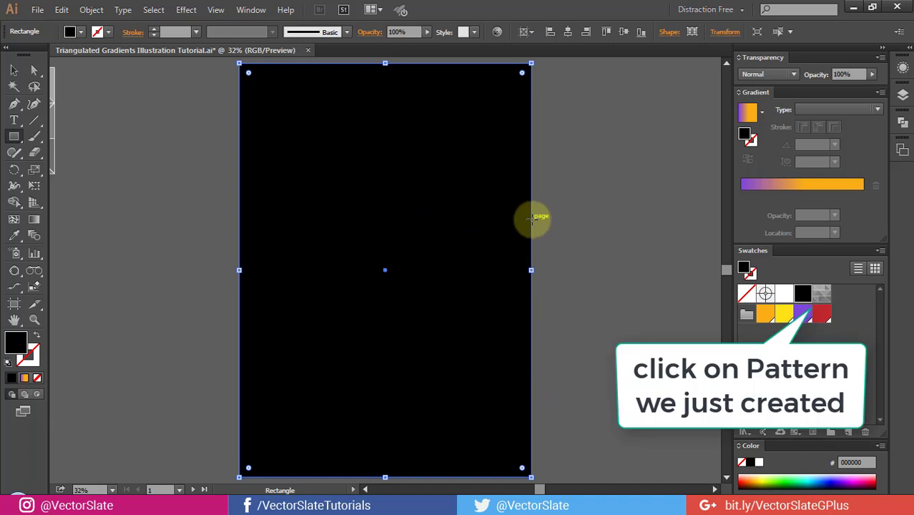
{"action": "left_click", "coordinate": [825, 295]}
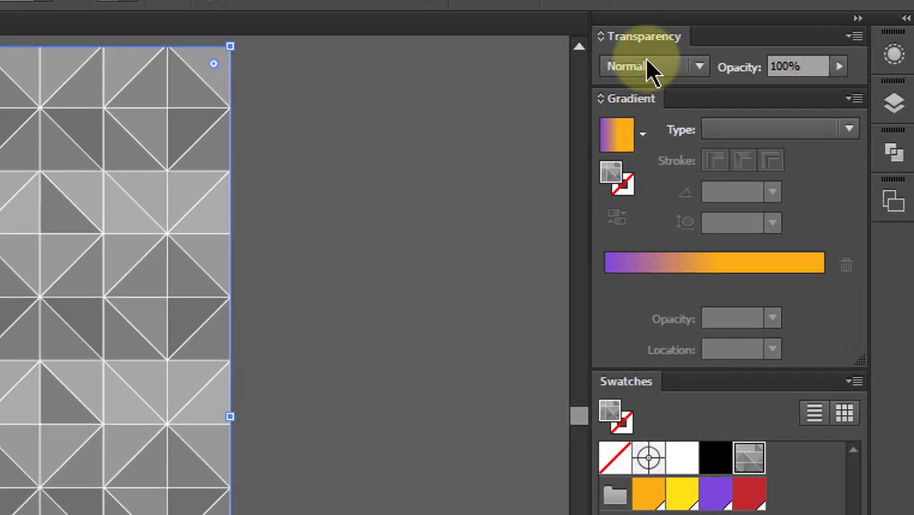
Set the pattern rectangle's Transparency blend mode to Overlay
{"action": "left_click", "coordinate": [649, 66]}
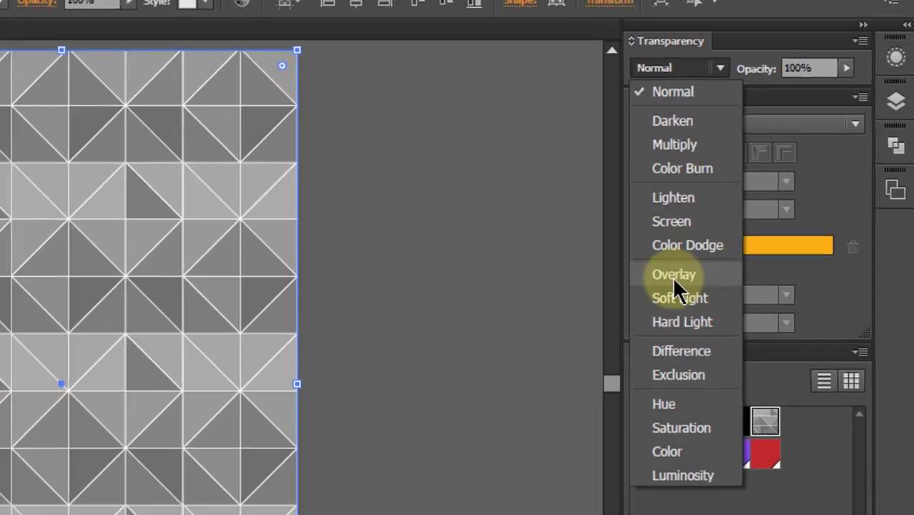
{"action": "left_click", "coordinate": [674, 278]}
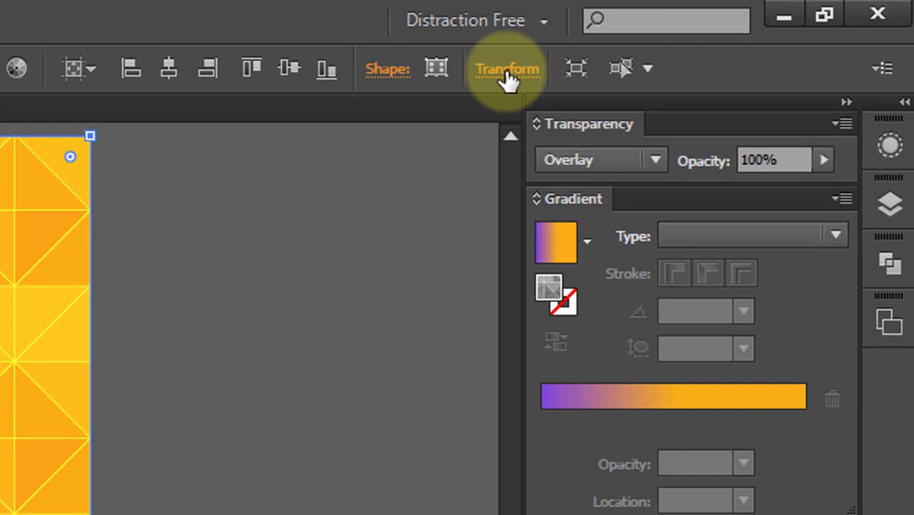
{"action": "left_click", "coordinate": [724, 32]}
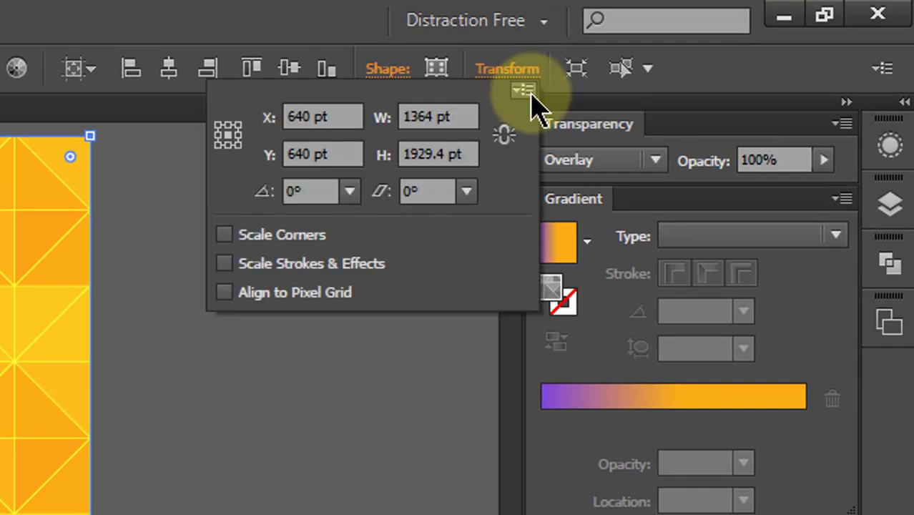
Enable Transform Pattern Only and scale the triangle pattern down inside the rectangle
{"action": "left_click", "coordinate": [529, 91]}
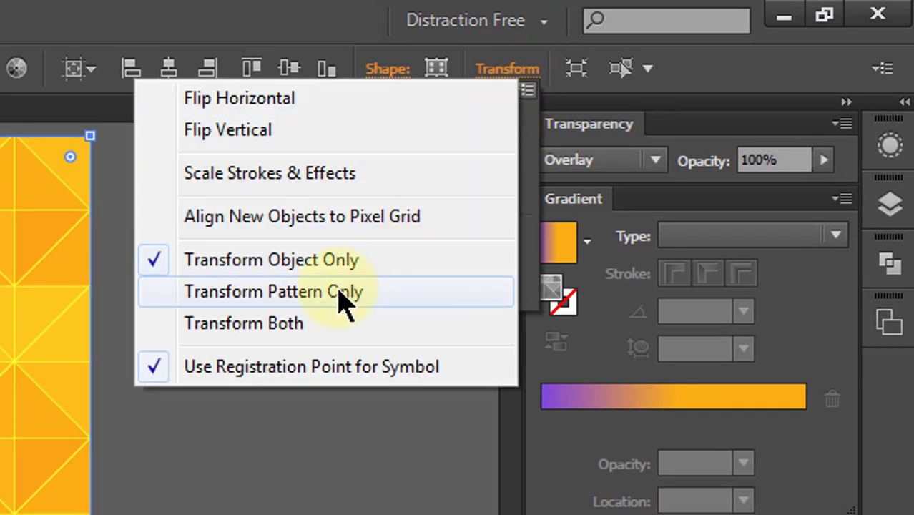
{"action": "left_click", "coordinate": [292, 300]}
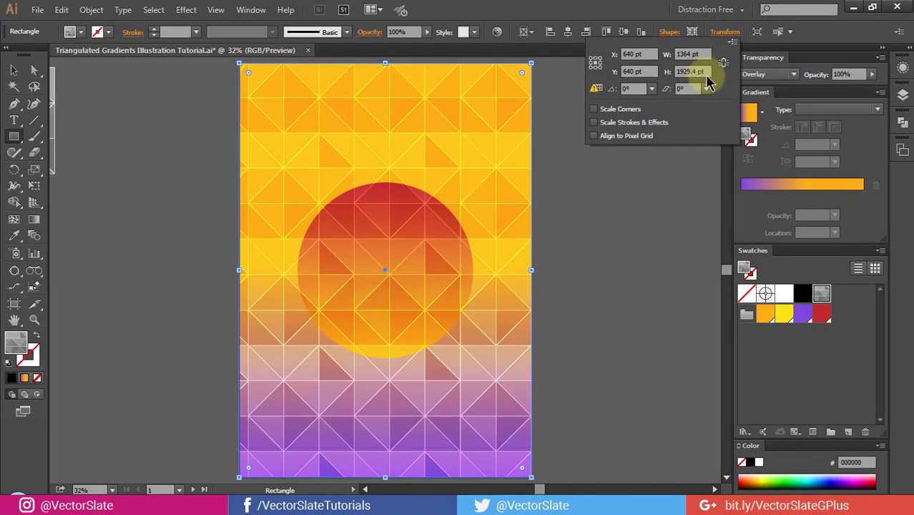
{"action": "left_click", "coordinate": [723, 63]}
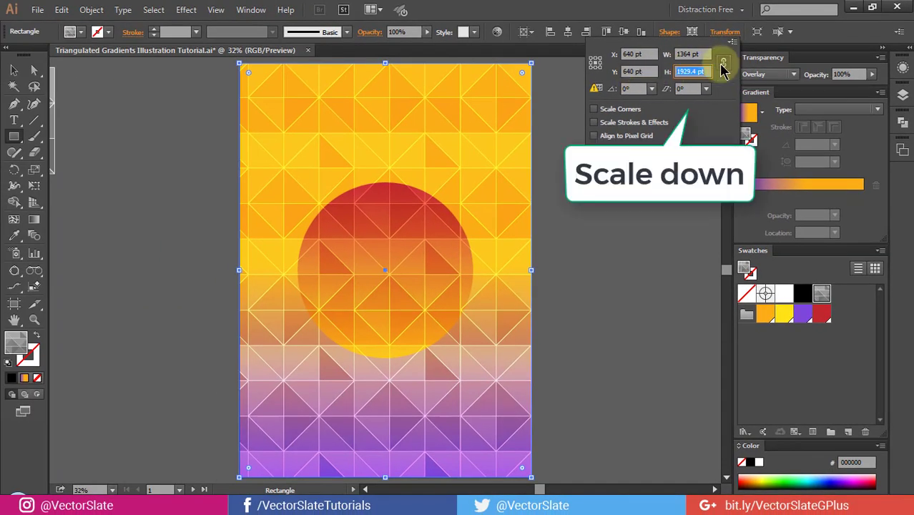
{"action": "left_click", "coordinate": [694, 72]}
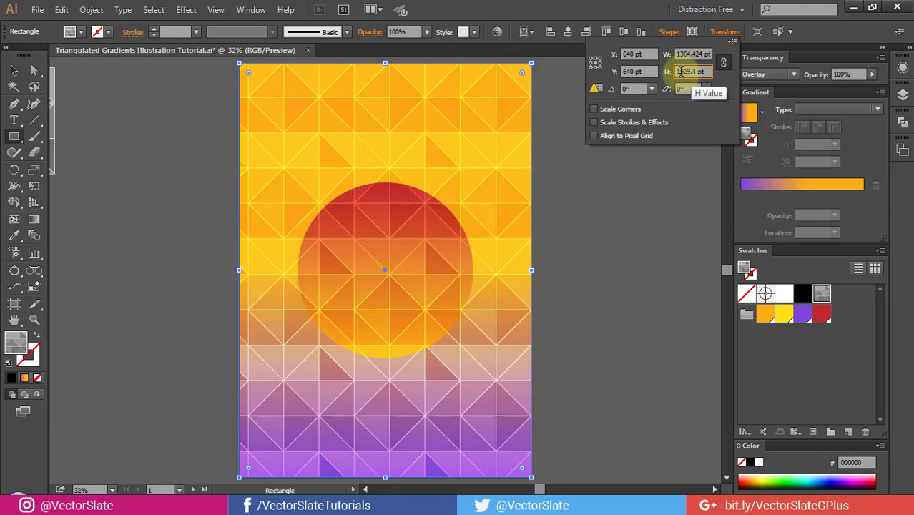
{"action": "scroll", "coordinate": [683, 71], "scroll_direction": "down", "scroll_amount": 3}
{"action": "scroll", "coordinate": [687, 72], "scroll_direction": "down", "scroll_amount": 3}
{"action": "scroll", "coordinate": [690, 71], "scroll_direction": "down", "scroll_amount": 2}
{"action": "scroll", "coordinate": [695, 70], "scroll_direction": "down", "scroll_amount": 2}
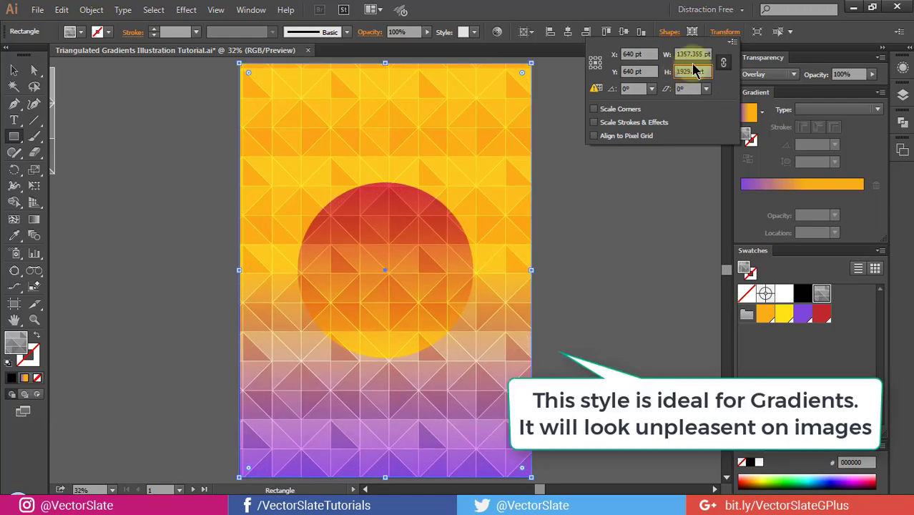
{"action": "scroll", "coordinate": [693, 71], "scroll_direction": "up", "scroll_amount": 5}
{"action": "type", "text": "1364"}
Shift the triangle pattern vertically by adjusting its Y position value
{"action": "left_click", "coordinate": [637, 55]}
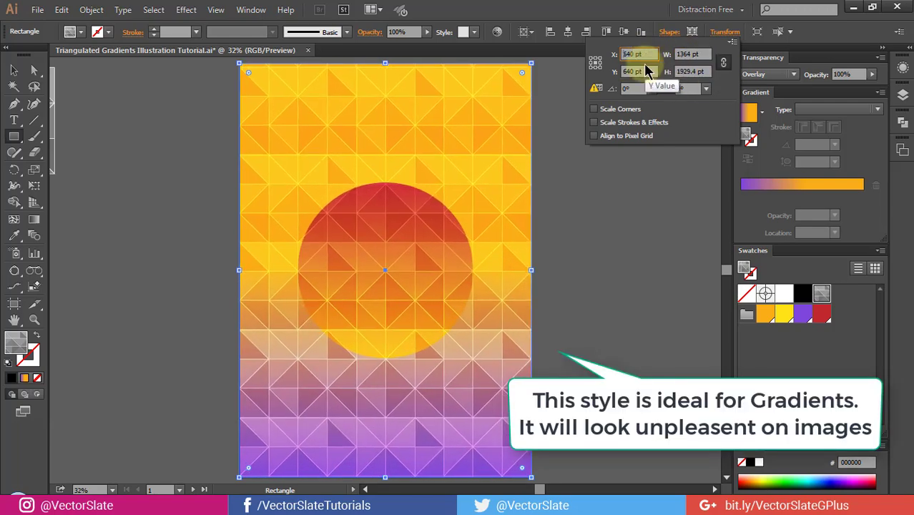
{"action": "left_click", "coordinate": [648, 71]}
{"action": "scroll", "coordinate": [646, 70], "scroll_direction": "down", "scroll_amount": 3}
{"action": "scroll", "coordinate": [646, 70], "scroll_direction": "up", "scroll_amount": 3}
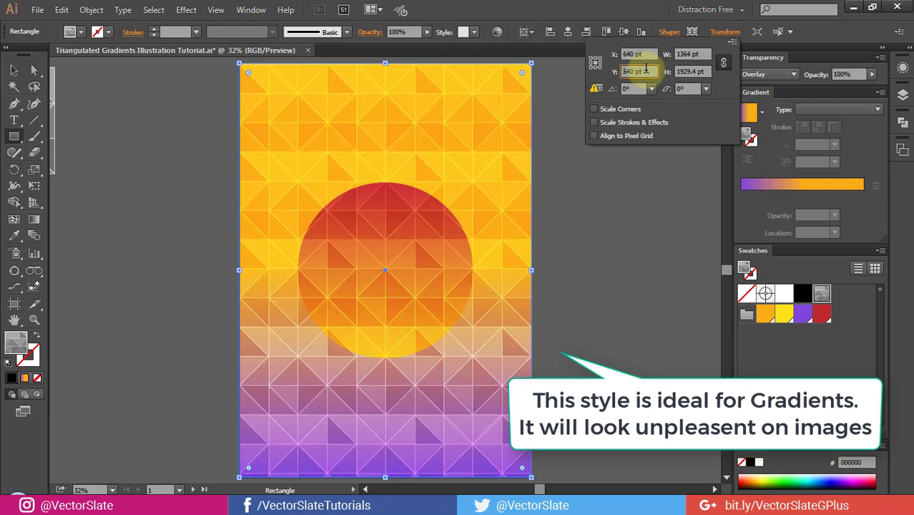
{"action": "scroll", "coordinate": [646, 70], "scroll_direction": "up", "scroll_amount": 3}
{"action": "scroll", "coordinate": [646, 69], "scroll_direction": "up", "scroll_amount": 2}
{"action": "left_click", "coordinate": [585, 130]}
Check the DUSK title over the sun, then display the Planet artboard
{"action": "key", "text": "a"}
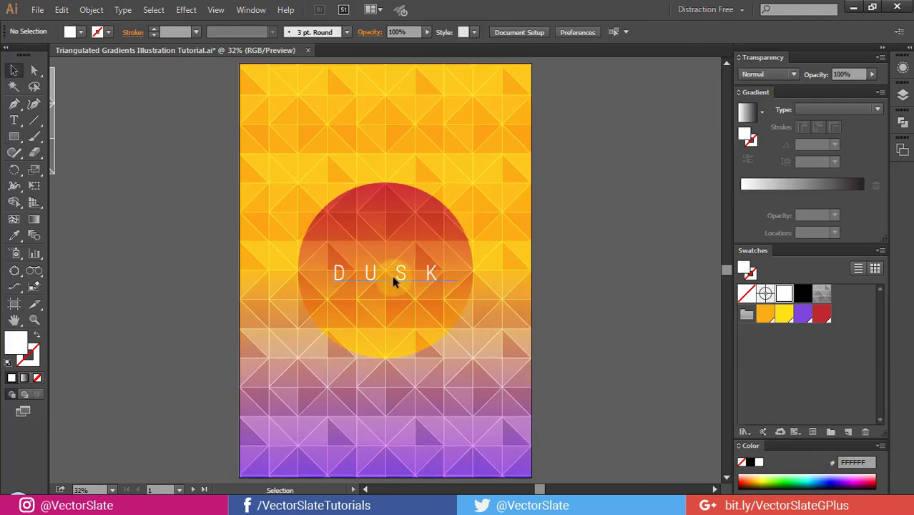
{"action": "left_click", "coordinate": [392, 276]}
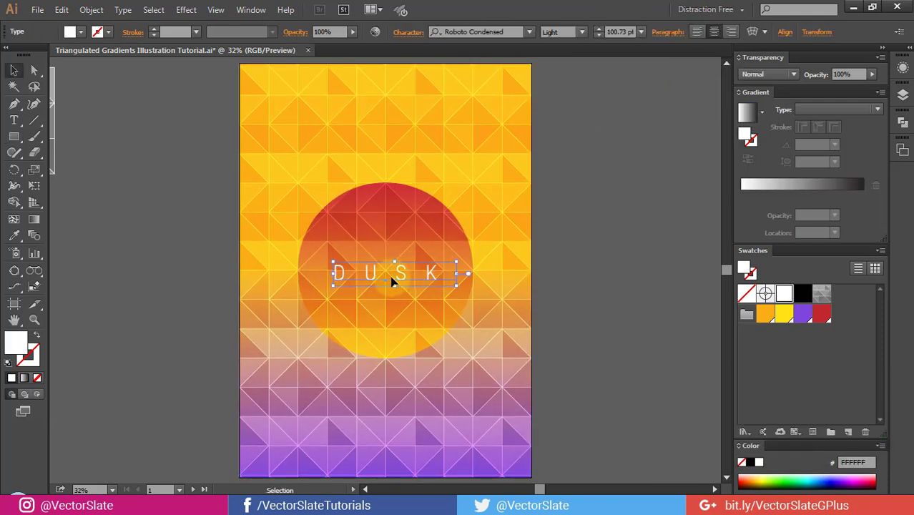
{"action": "left_click", "coordinate": [553, 250]}
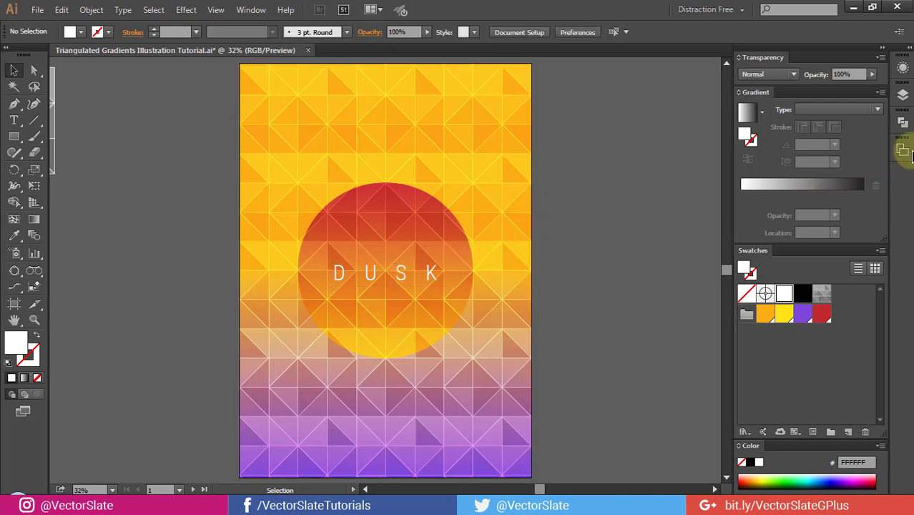
{"action": "left_click", "coordinate": [902, 152]}
{"action": "double_click", "coordinate": [757, 170]}
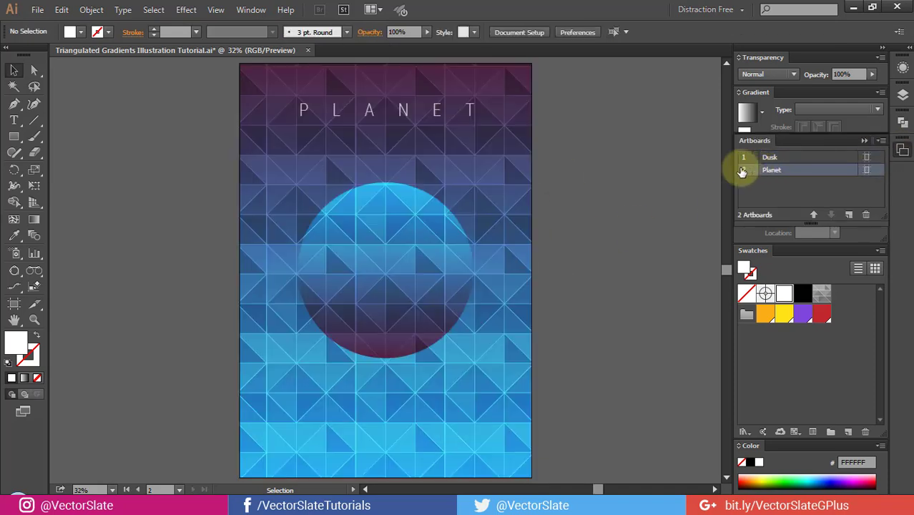